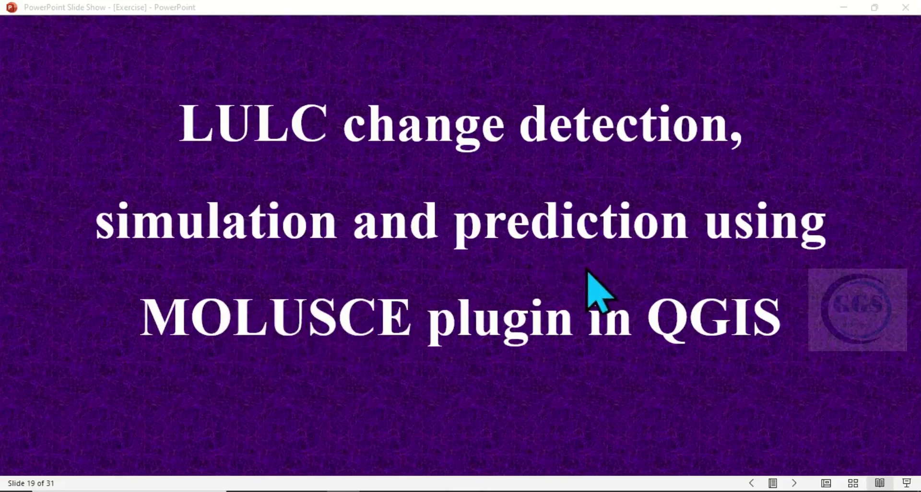
- Switch to the untitled ArcMap document to view its classified land-cover map
mouse_move(366, 489)
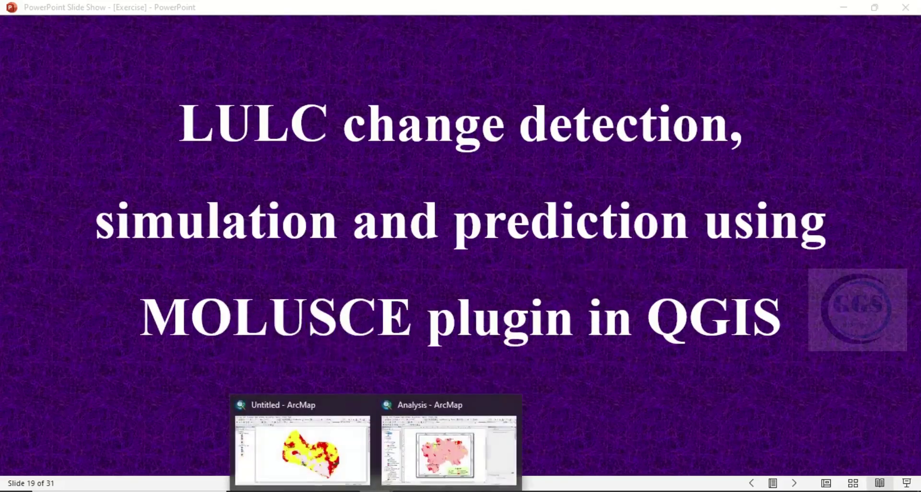
left_click(302, 398)
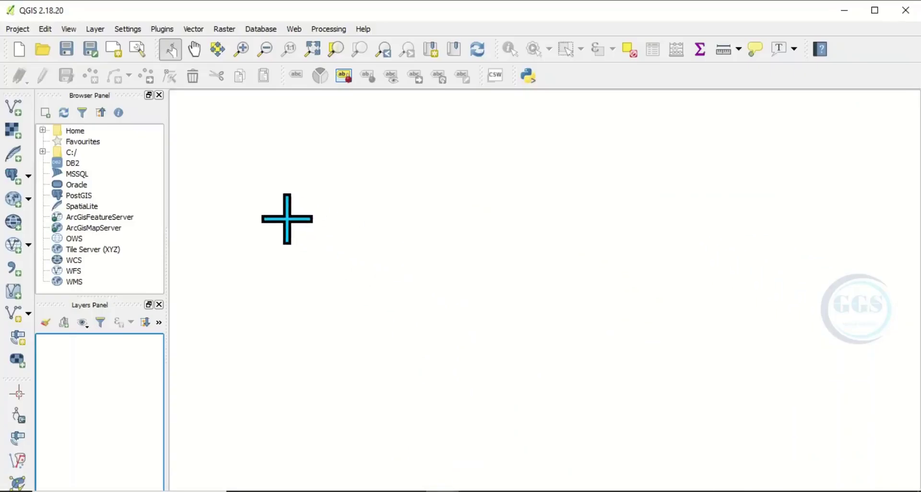
- Add the 2017_LULC and 2023_LULC TIF rasters from the LULC1 folder to the QGIS project
left_click(13, 130)
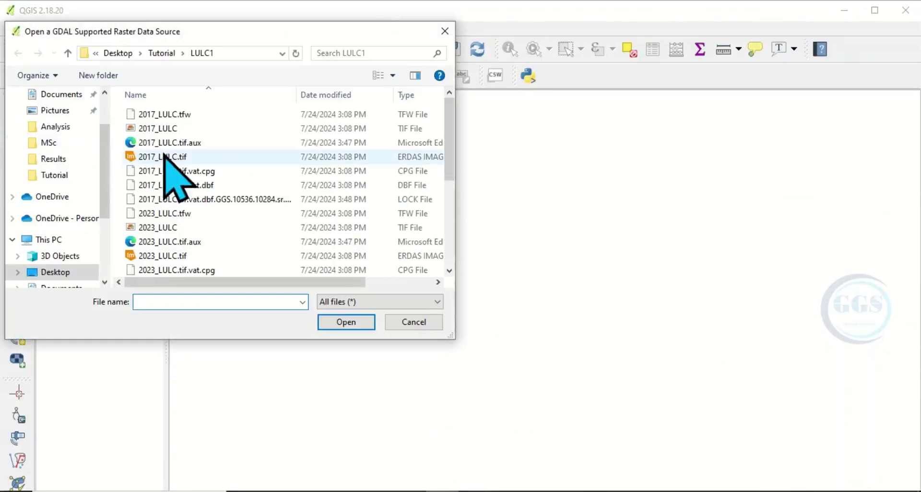
left_click(160, 128)
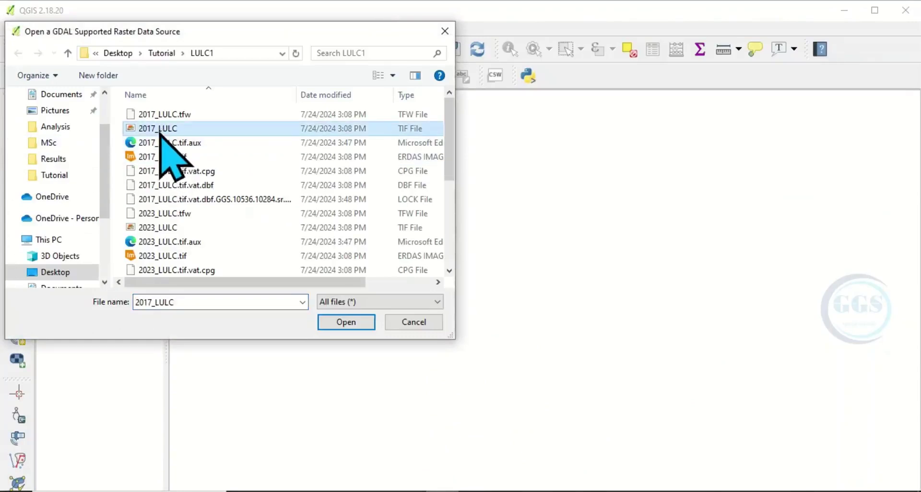
left_click(166, 229, "ctrl")
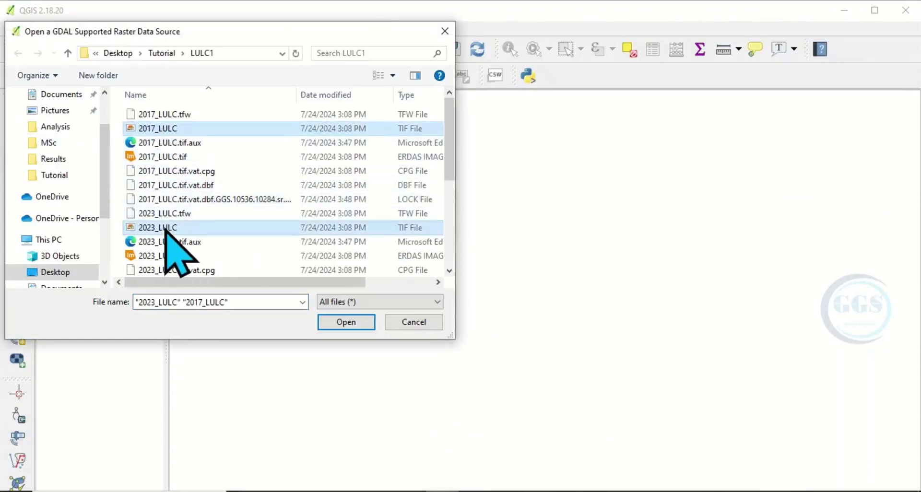
left_click(347, 326)
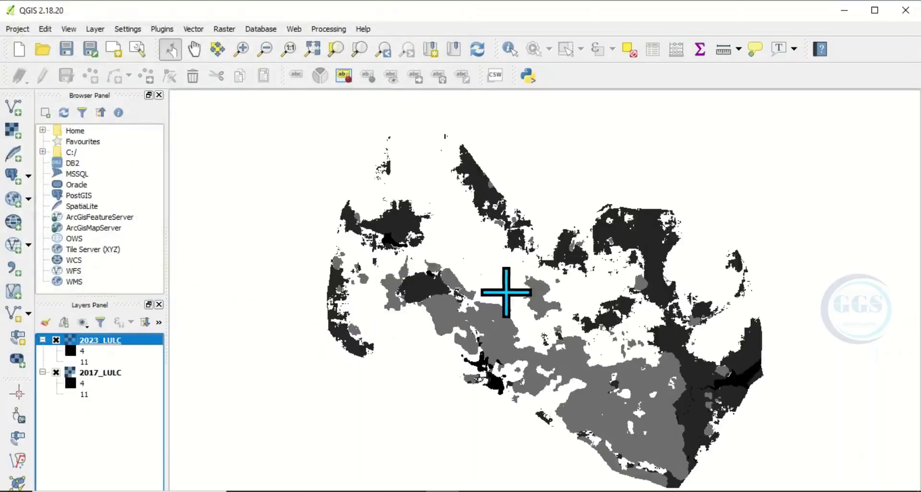
- Style the 2023_LULC layer as singleband pseudocolor using the Quantile classification mode
right_click(86, 341)
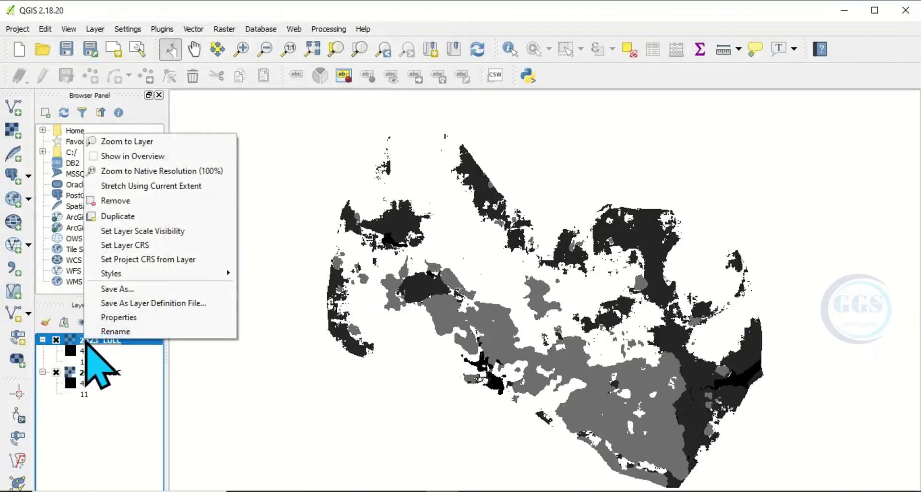
left_click(113, 318)
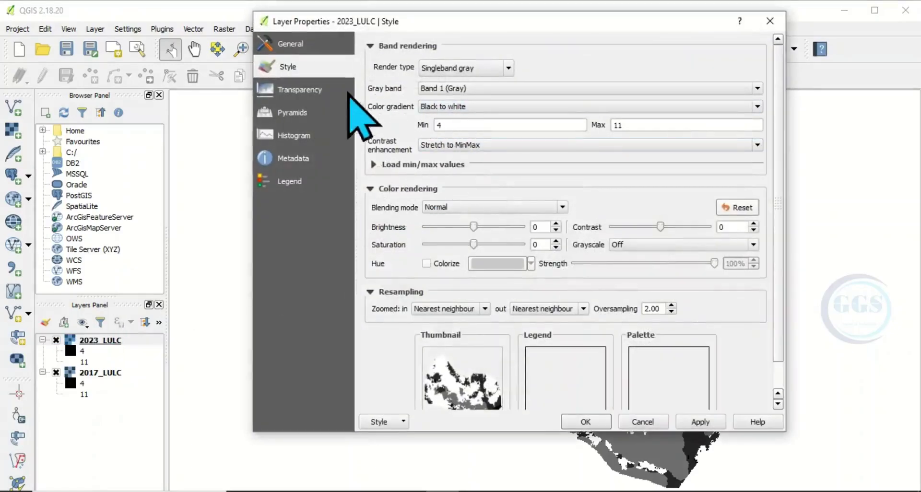
left_click(508, 69)
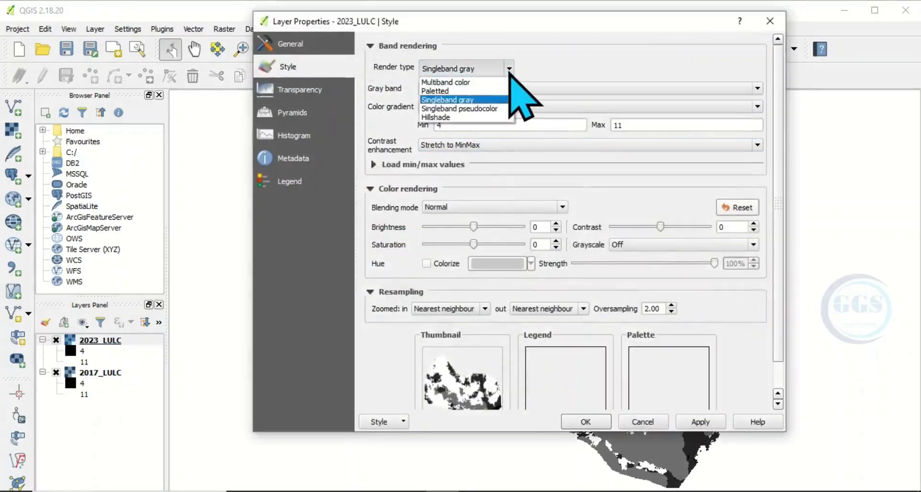
left_click(456, 108)
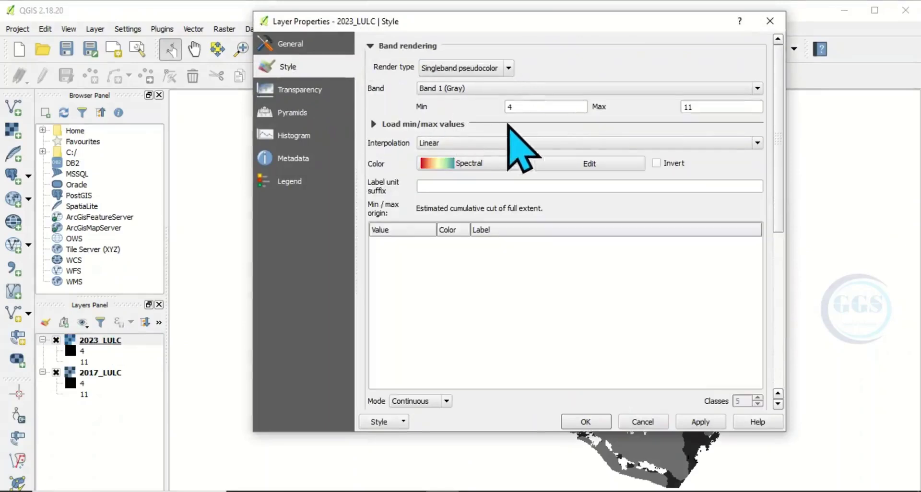
left_click(445, 403)
left_click(411, 430)
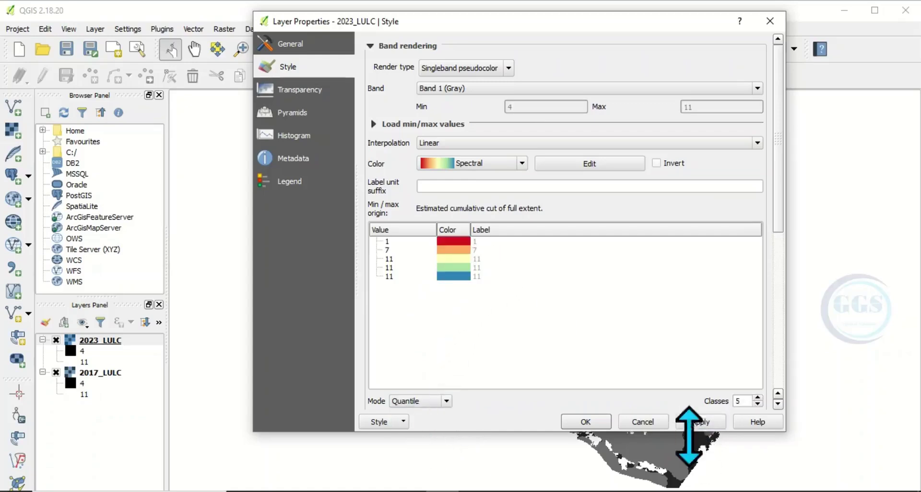
left_click(701, 421)
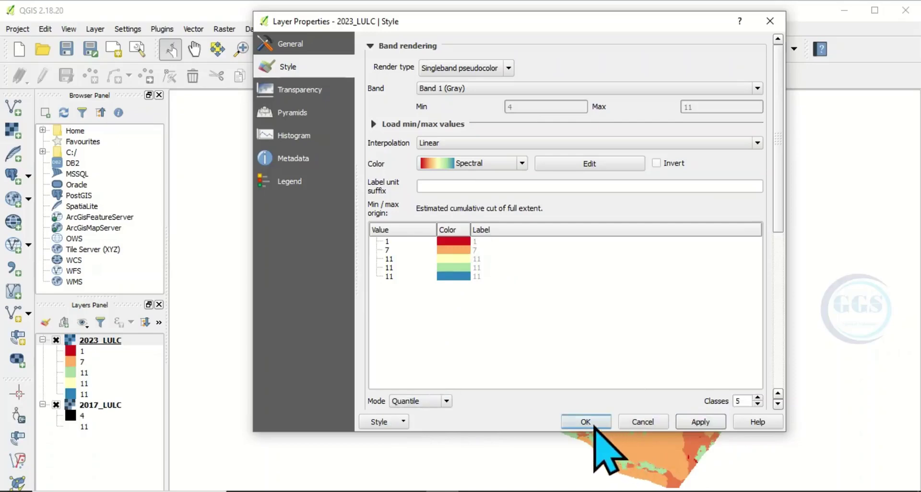
left_click(588, 423)
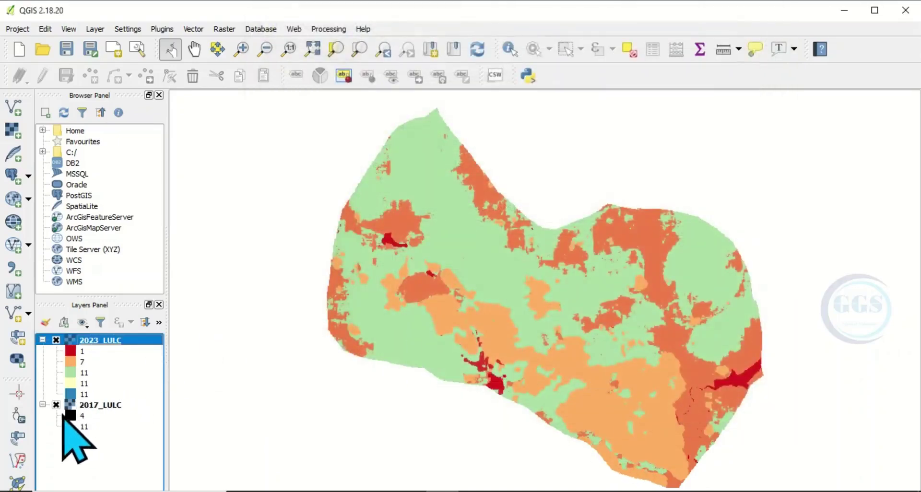
- Render the 2017_LULC layer as singleband pseudocolor with its classes generated in Quantile mode
left_click(100, 405)
right_click(99, 406)
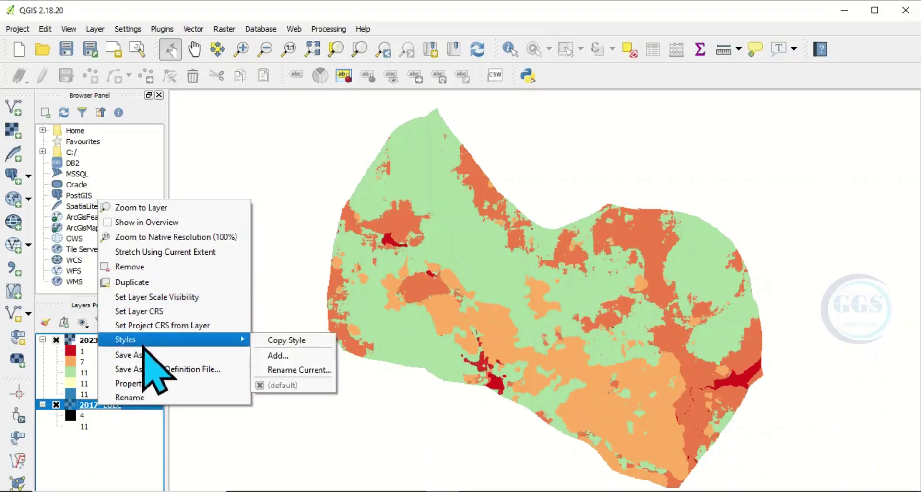
left_click(141, 382)
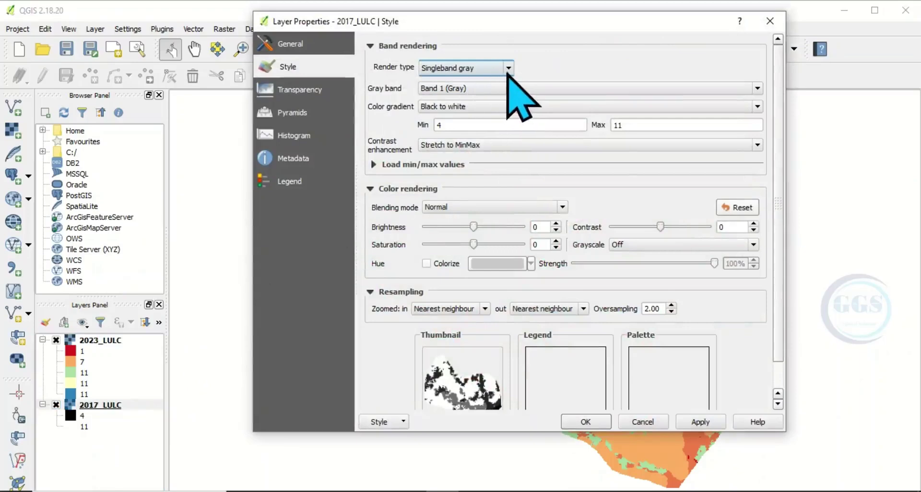
left_click(510, 68)
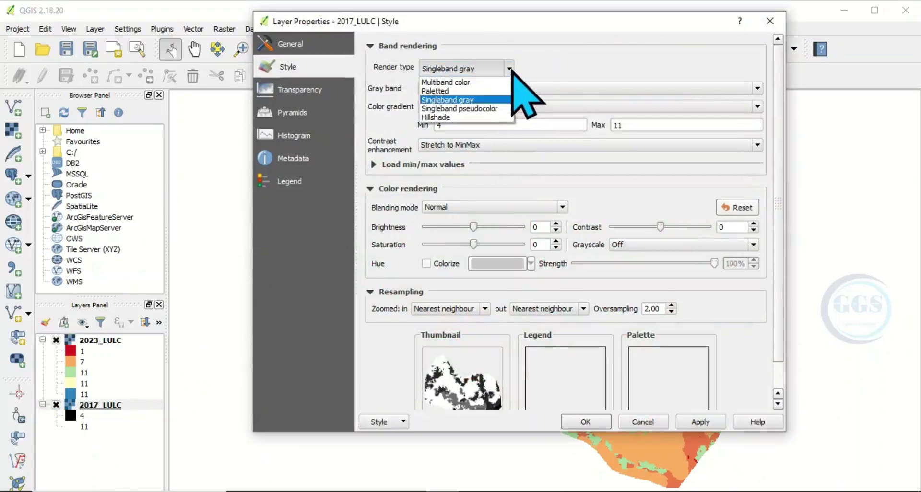
left_click(458, 110)
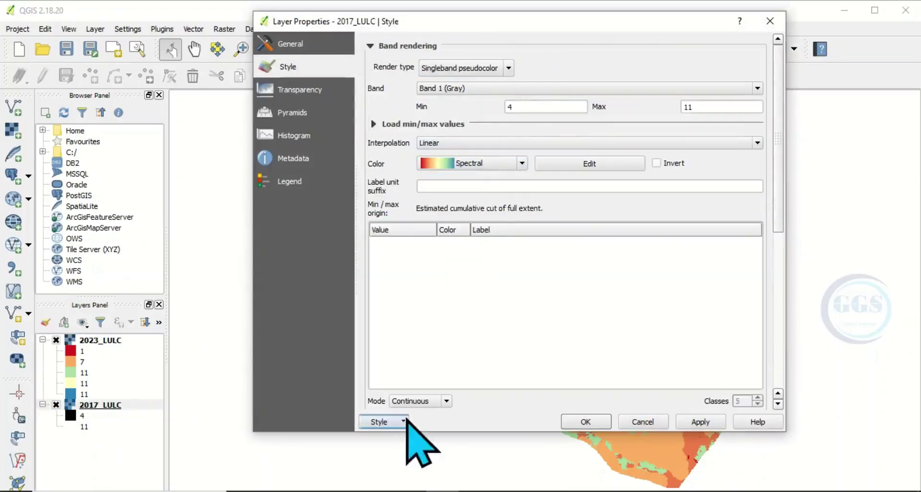
left_click(446, 402)
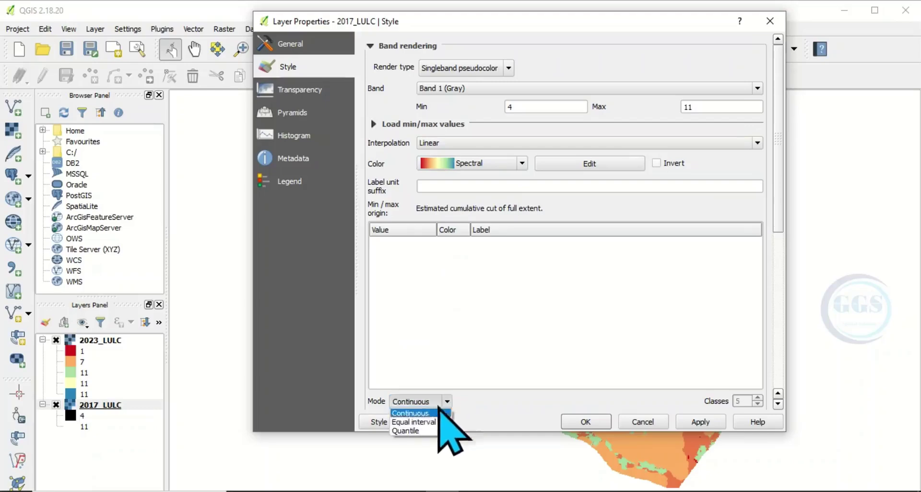
left_click(406, 431)
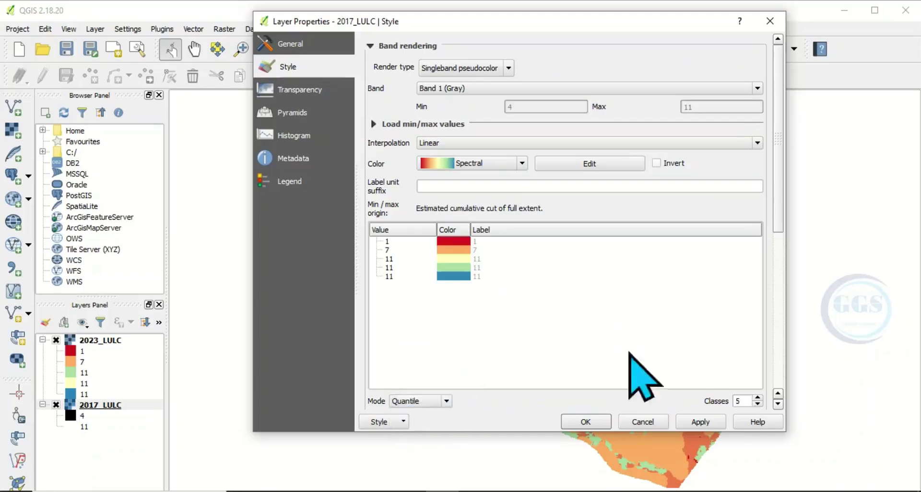
left_click(597, 423)
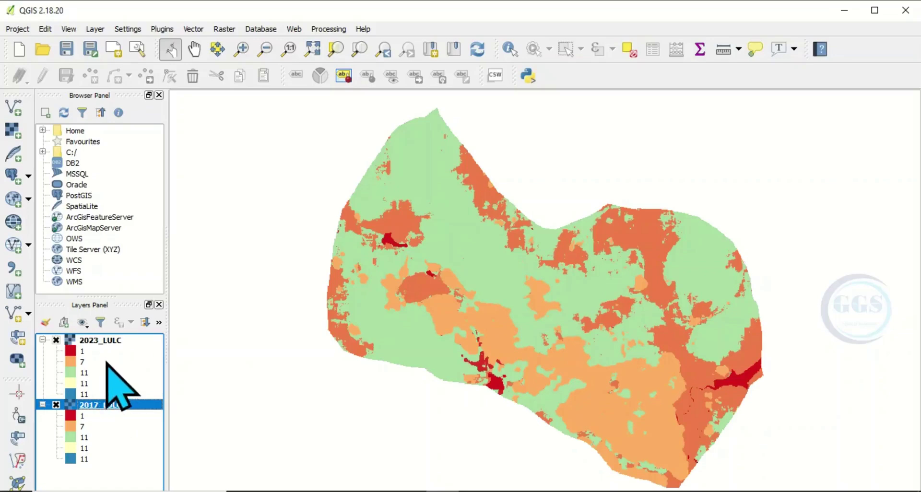
- Search the available plugins for "Molu" and check the MOLUSCE plugin's details and installation status
mouse_move(110, 341)
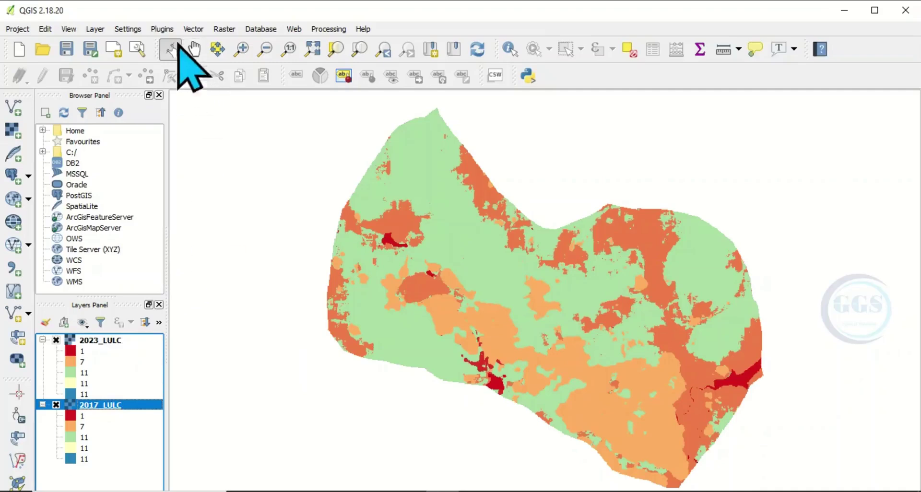
left_click(168, 30)
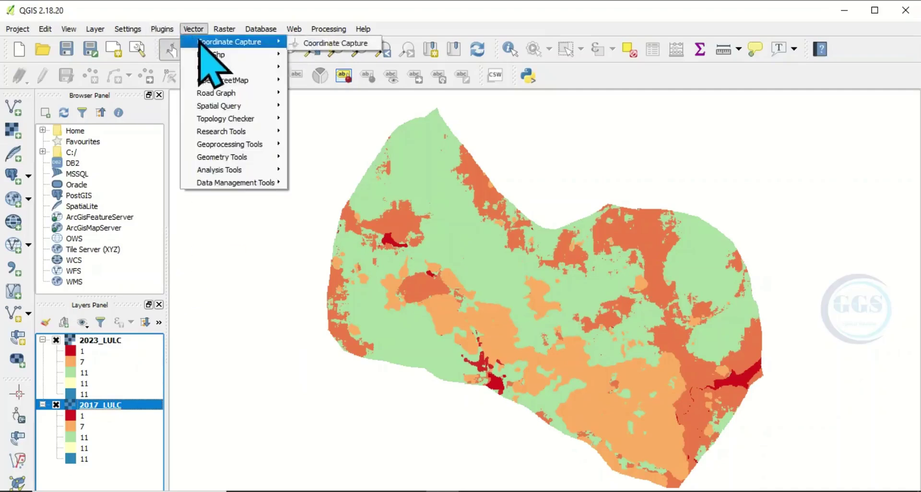
left_click(175, 44)
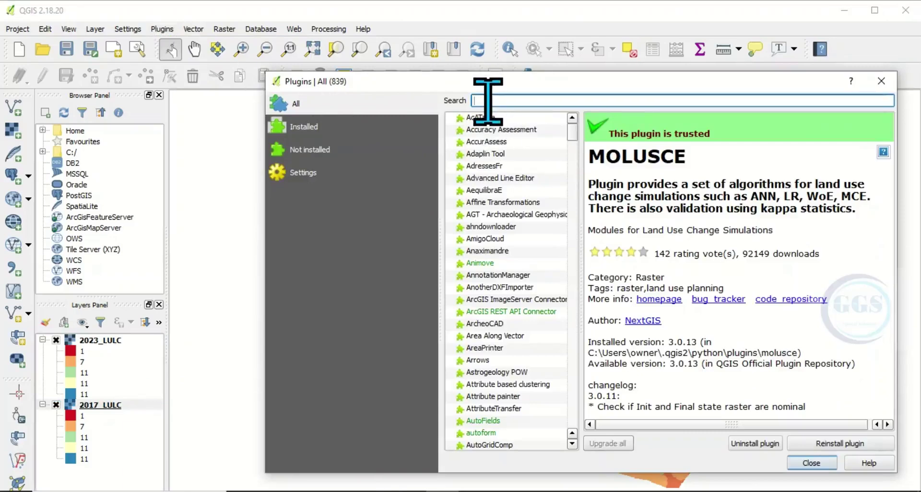
type("Mol")
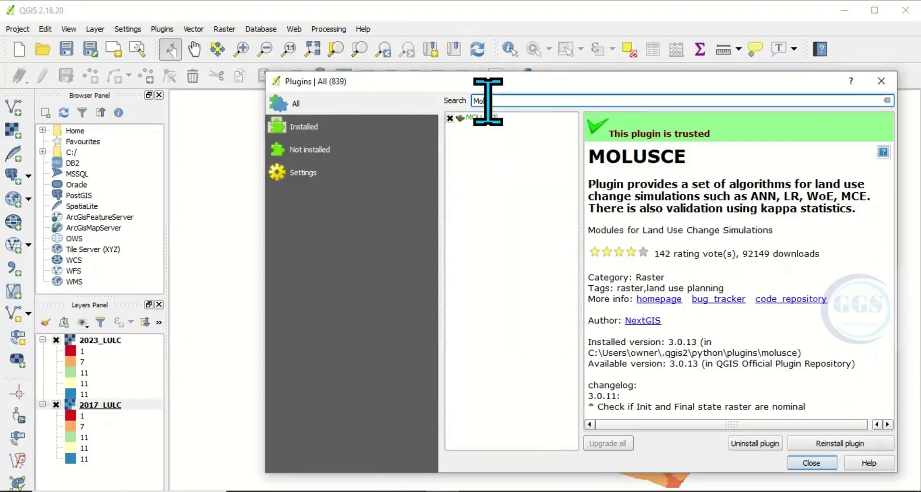
type("u")
left_click(481, 117)
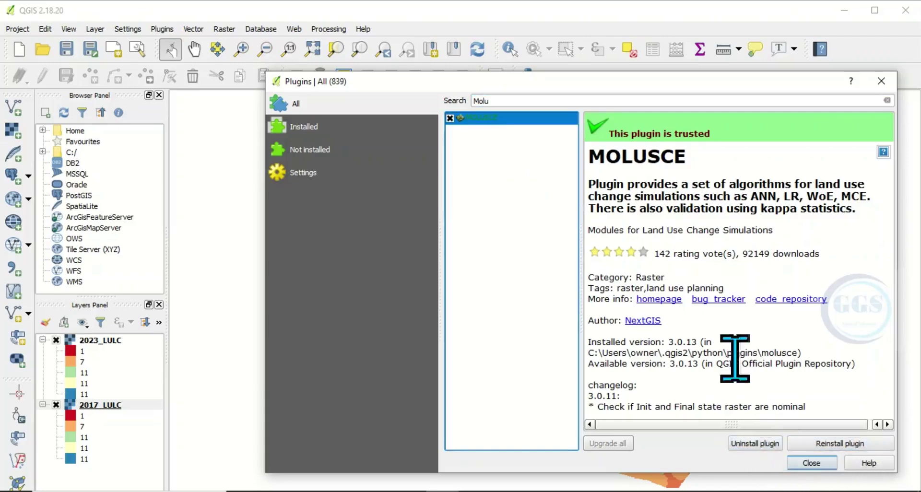
left_click_drag(653, 84, 645, 69)
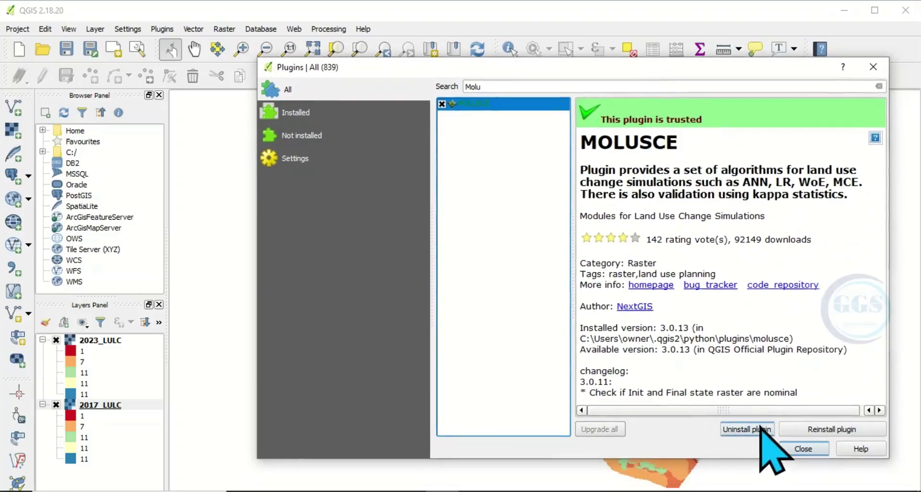
left_click_drag(675, 71, 669, 42)
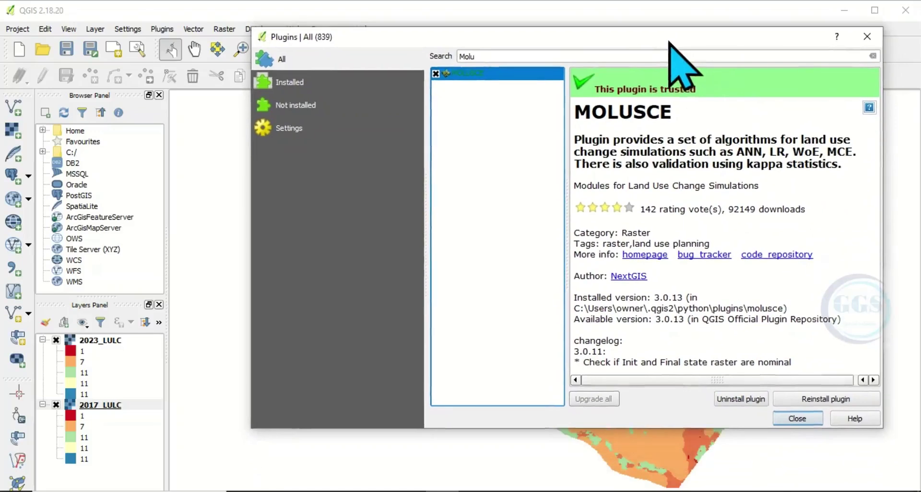
left_click(796, 419)
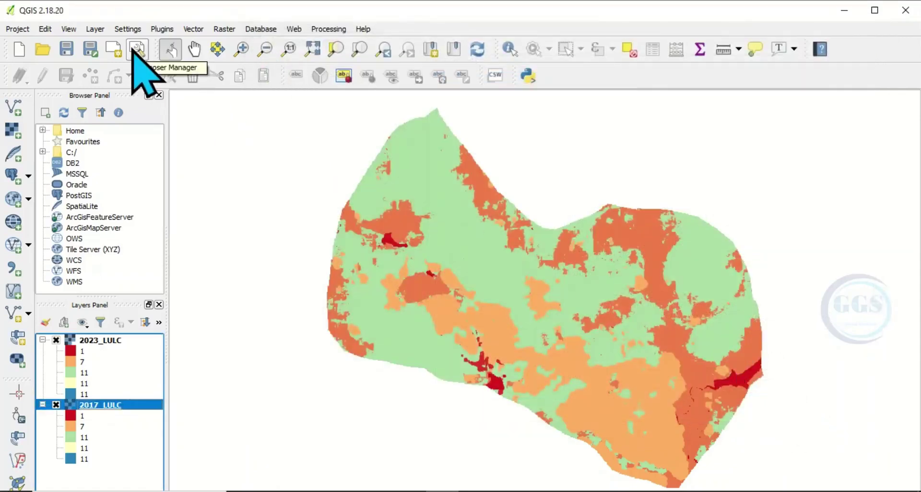
- Open the MOLUSCE plugin and assign 2017_LULC as the initial raster and 2023_LULC as the final raster
left_click(224, 31)
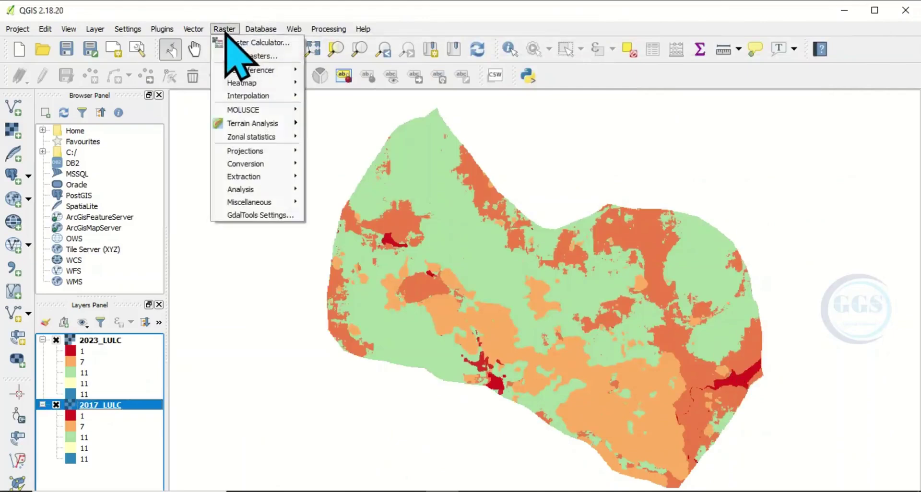
mouse_move(253, 111)
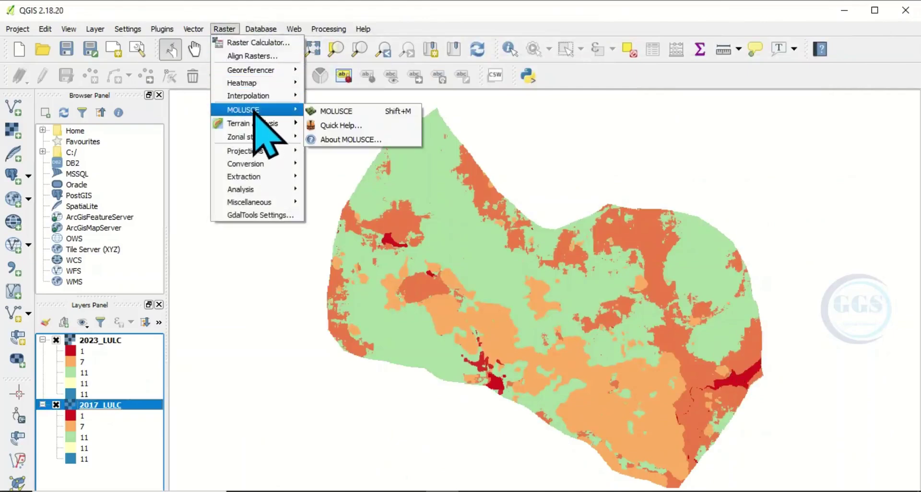
left_click(345, 111)
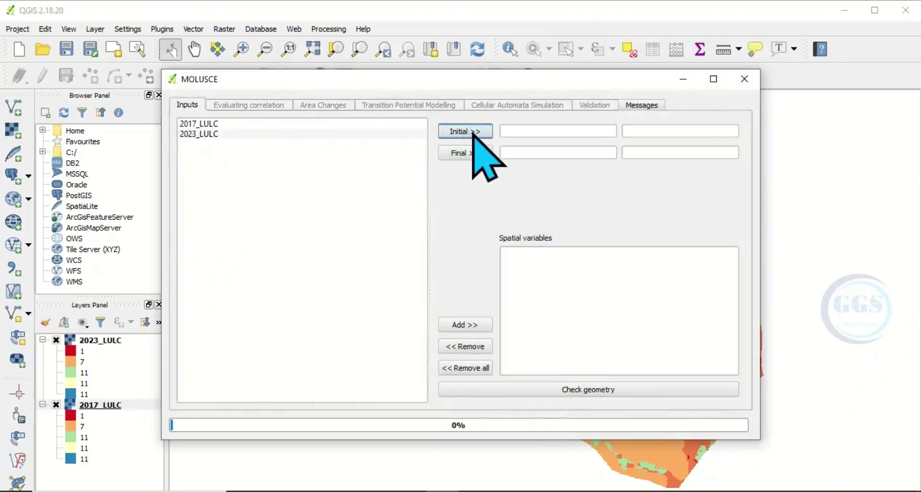
left_click(202, 123)
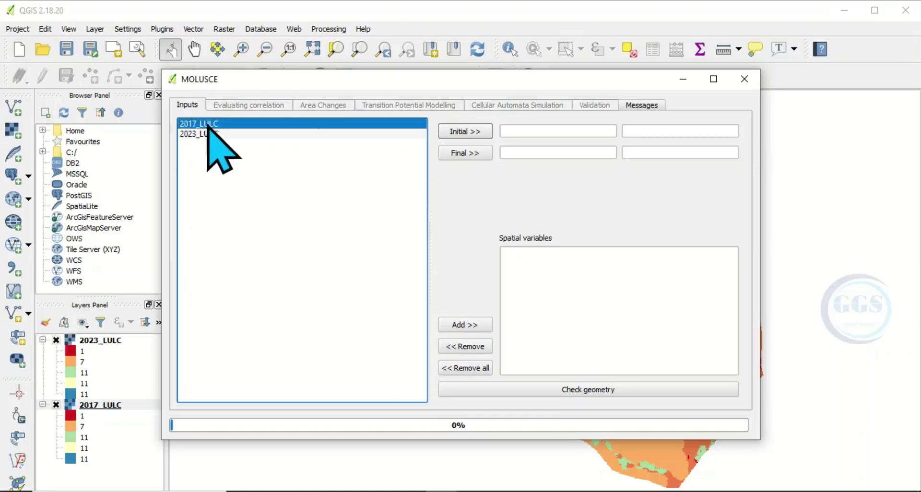
left_click(466, 132)
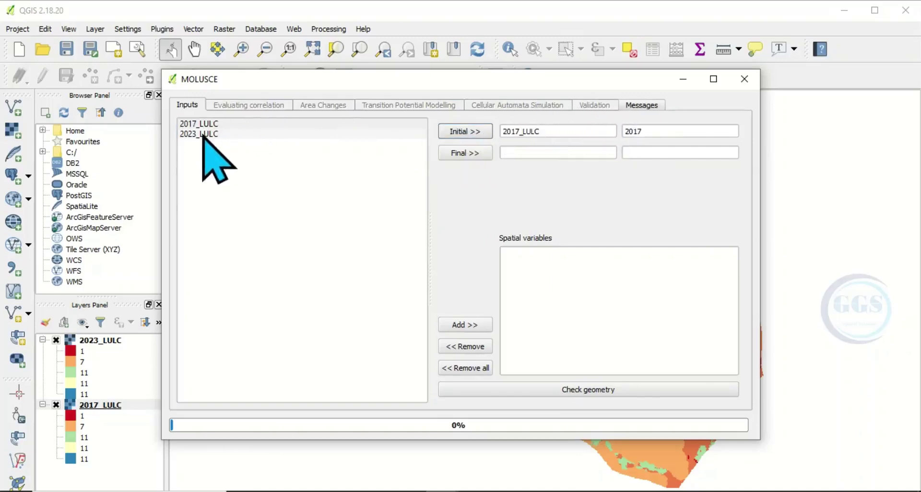
left_click(224, 133)
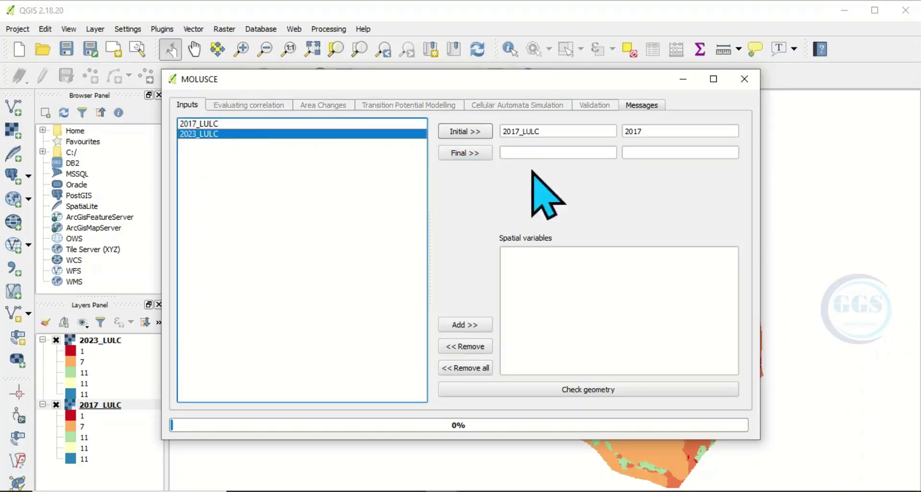
left_click(464, 154)
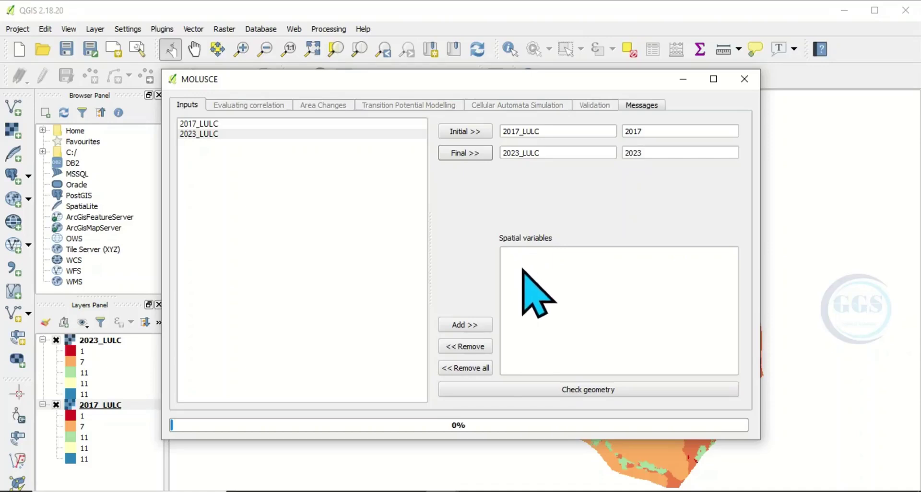
- Add 2023_LULC as a spatial variable and check that the raster geometries match
left_click(435, 438)
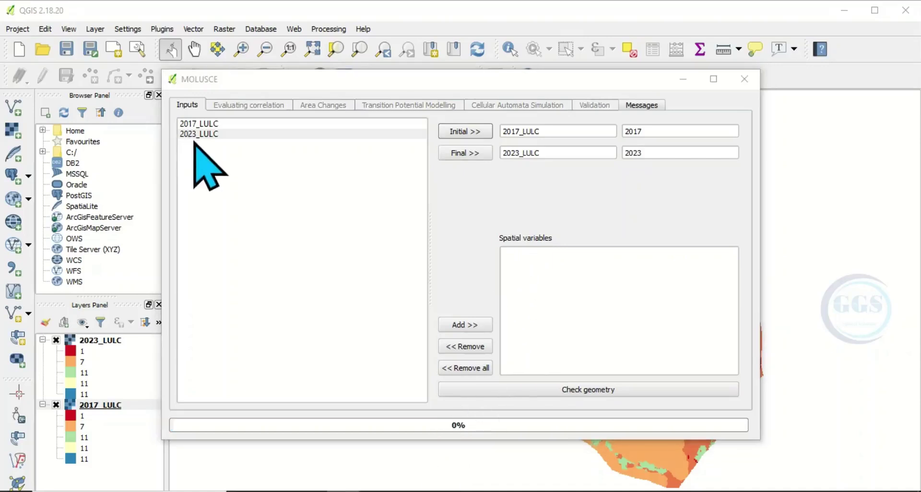
left_click(195, 134)
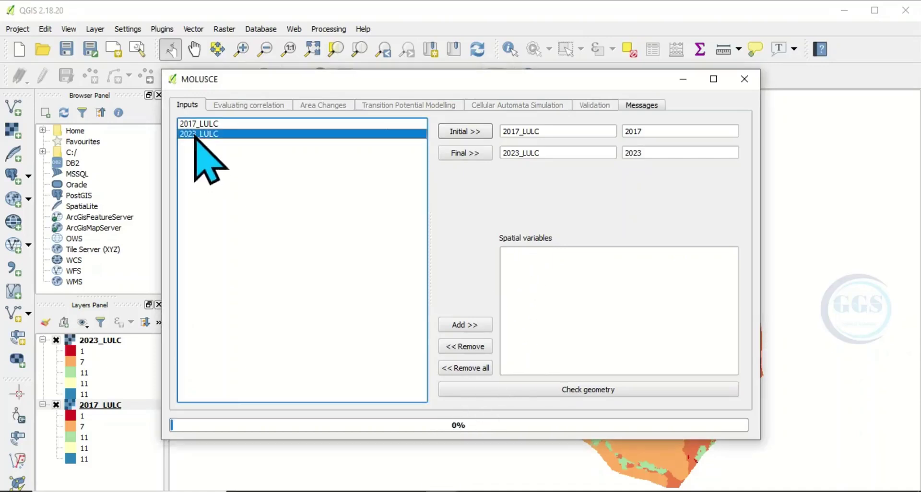
left_click(463, 325)
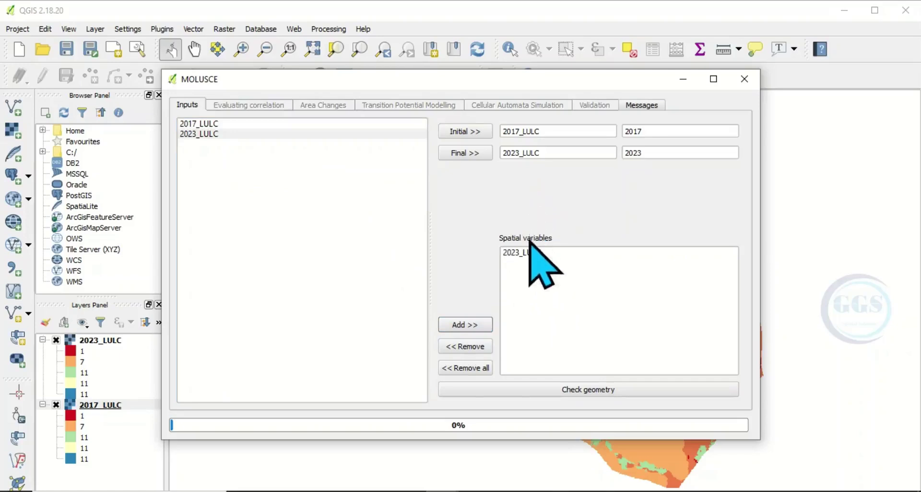
left_click(580, 392)
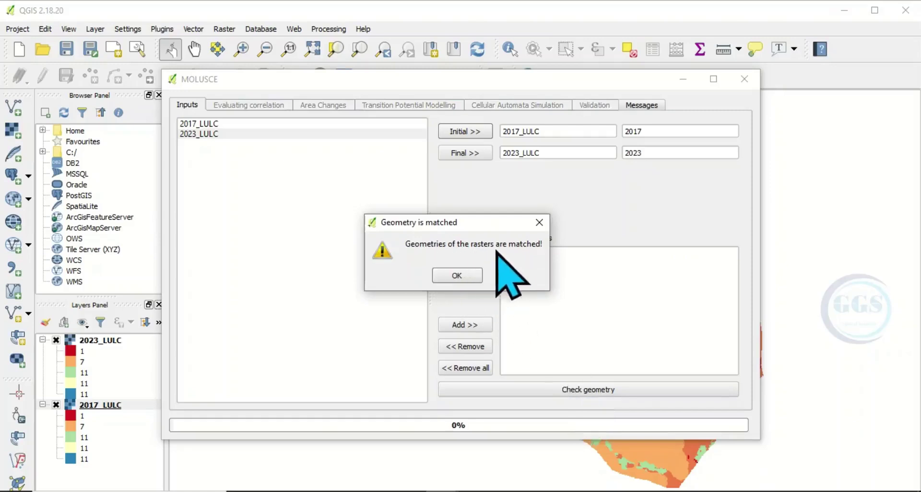
left_click(457, 277)
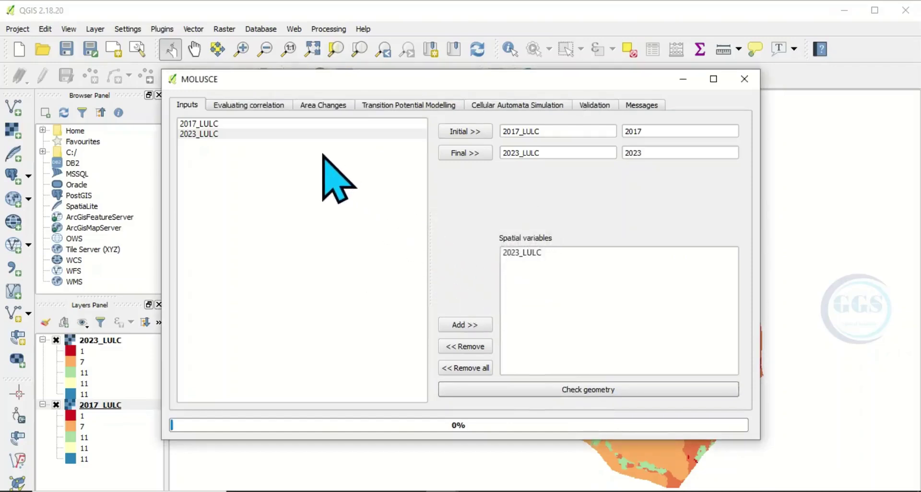
- Evaluate the correlation of all rasters using the Pearson's Correlation method
left_click(252, 107)
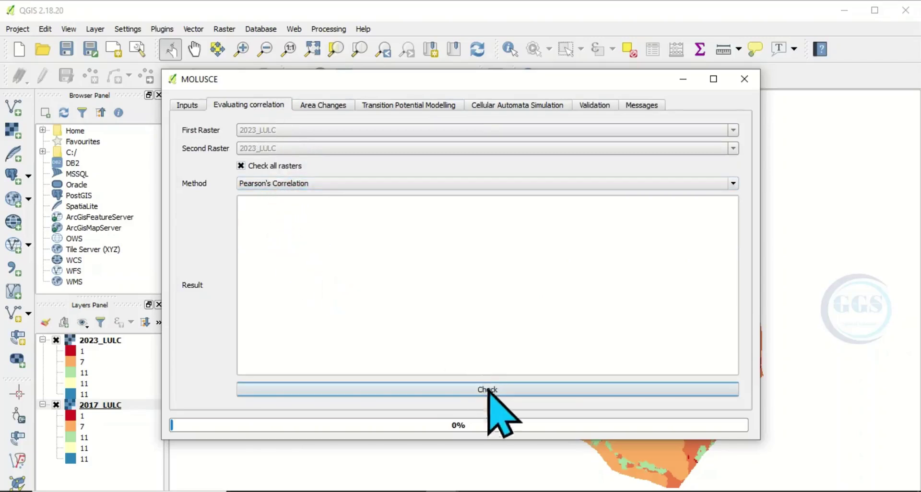
left_click(455, 391)
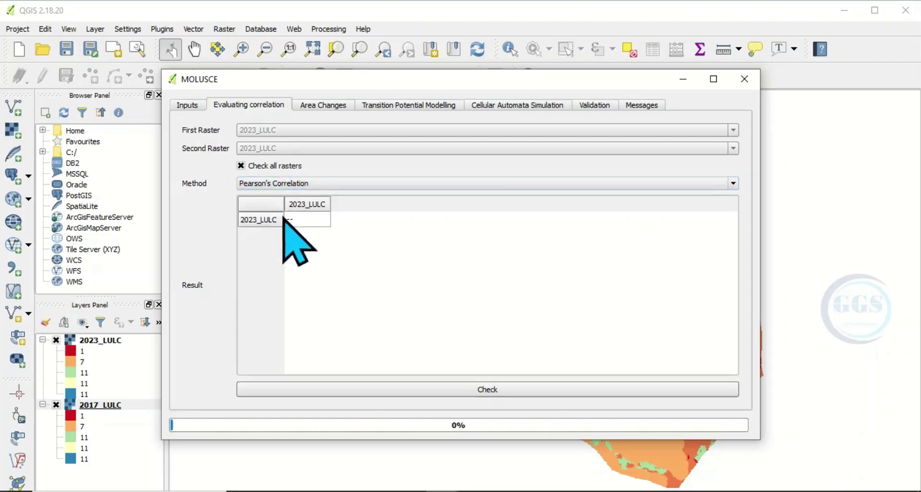
left_click(417, 462)
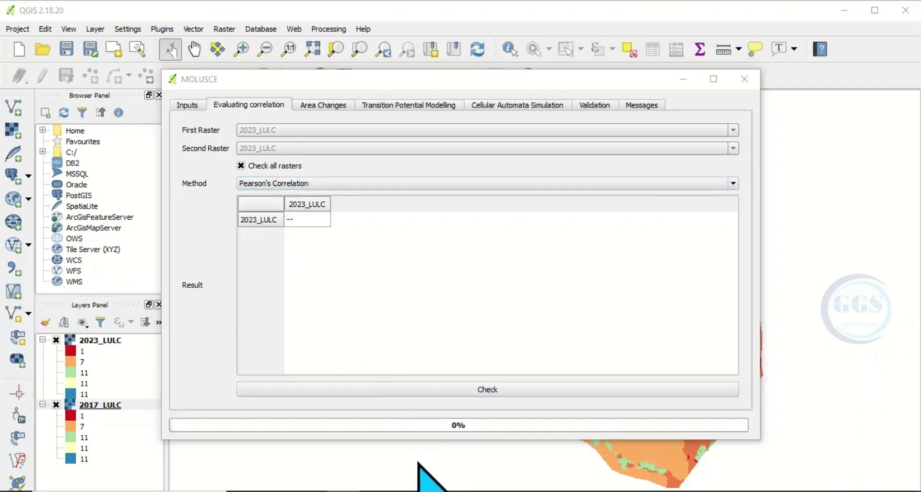
- Generate the area change class statistics and transition matrix tables, with class statistics in sq. km
left_click(313, 107)
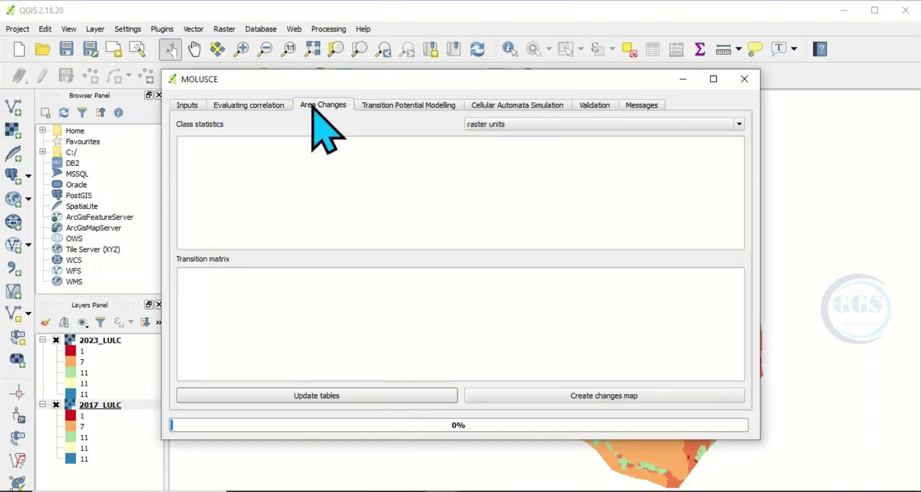
left_click(311, 399)
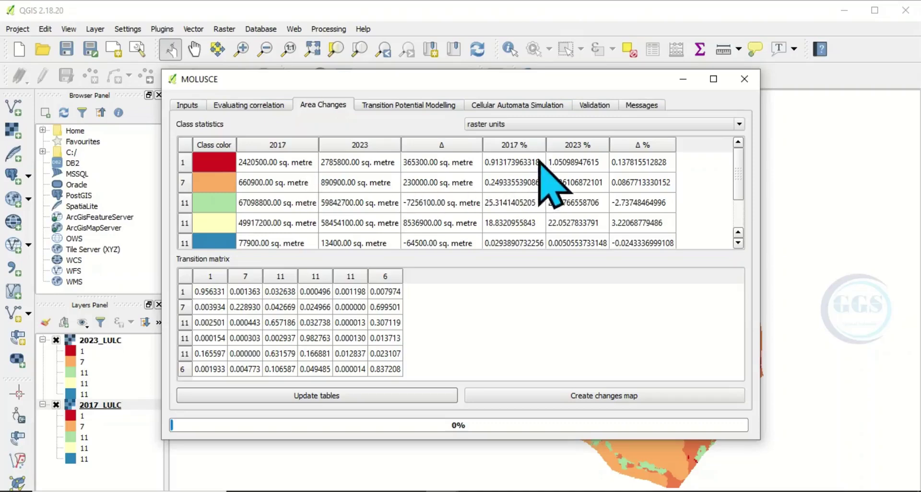
left_click(739, 124)
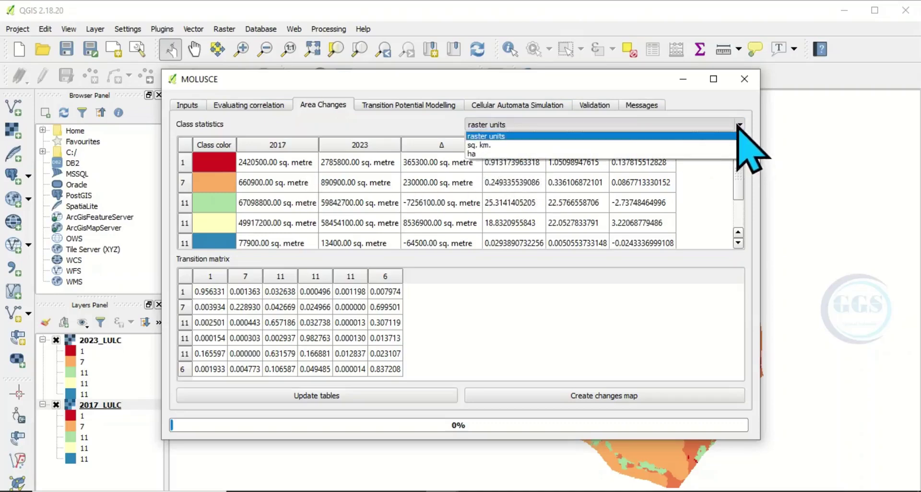
left_click(488, 145)
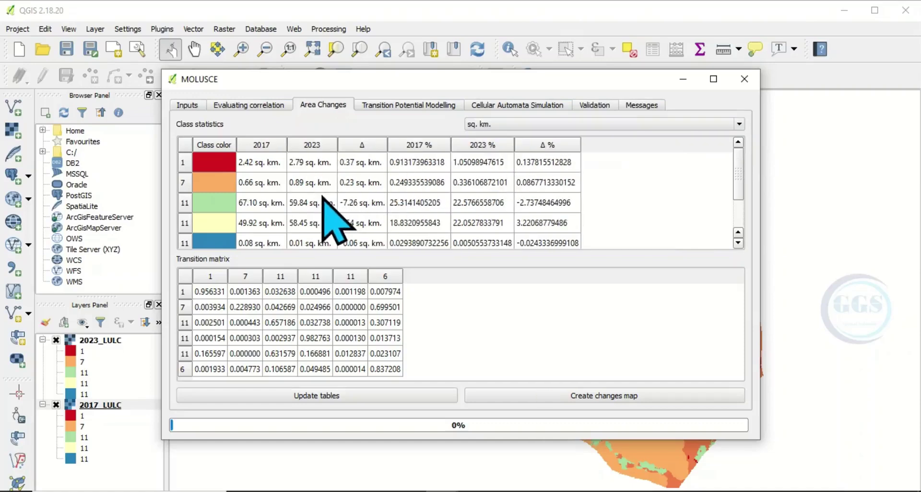
- Select the entire class statistics table and switch to the blank Book2 workbook in Excel
left_click(185, 145)
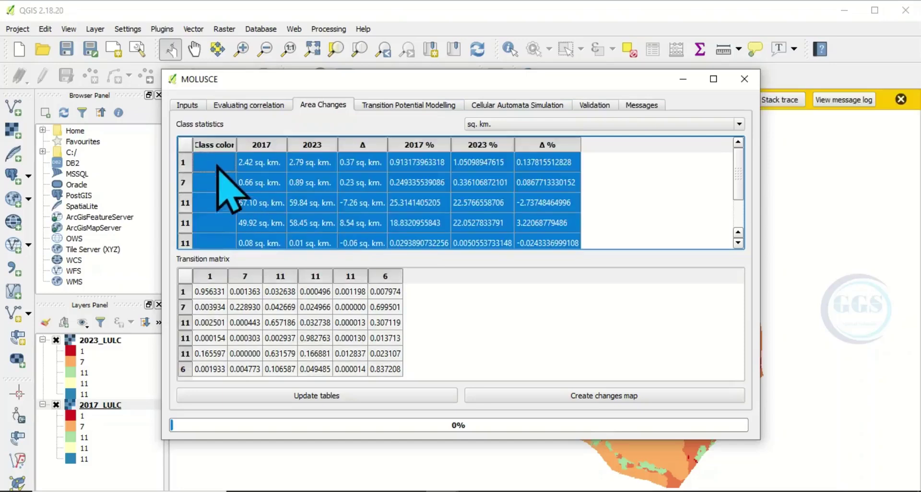
left_click(489, 476)
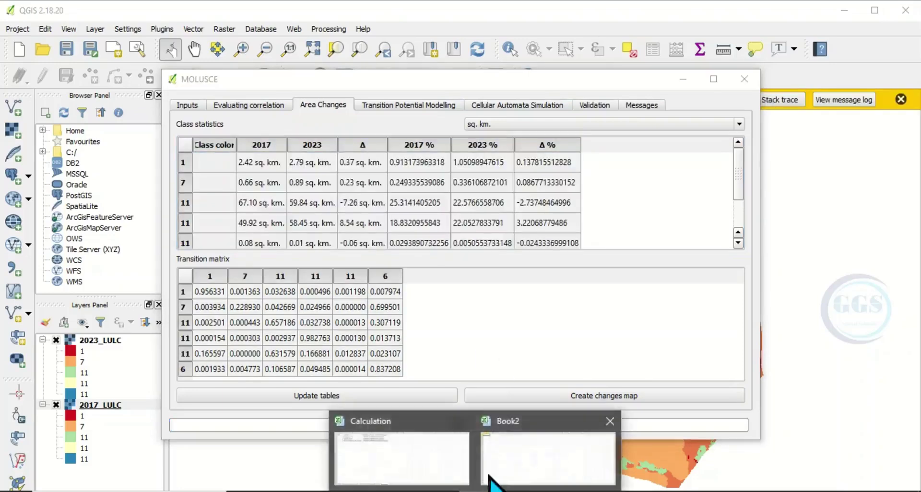
left_click(489, 474)
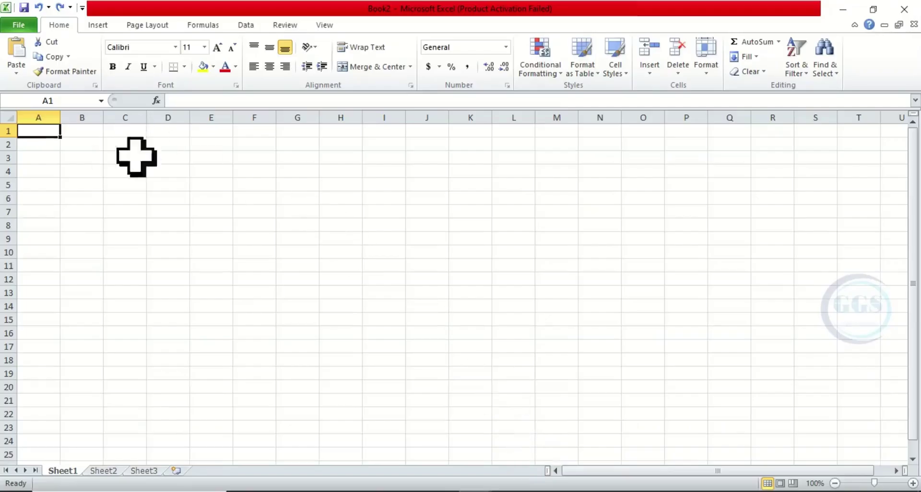
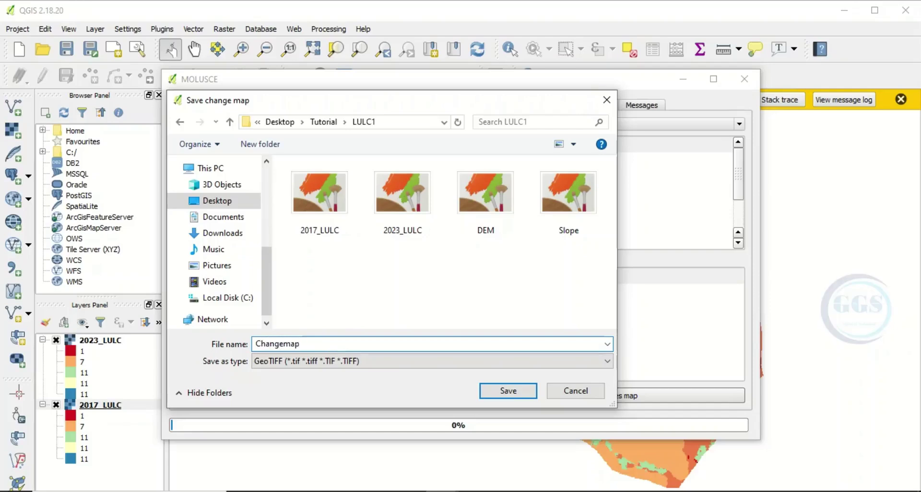
- Save the changes map as a GeoTIFF named Changemap in the LULC1 folder and expand its layer legend
left_click(508, 391)
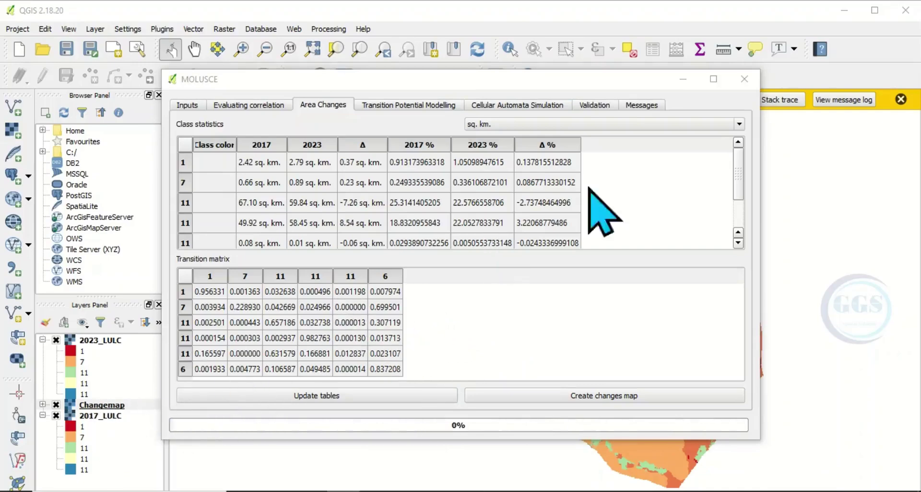
left_click(681, 79)
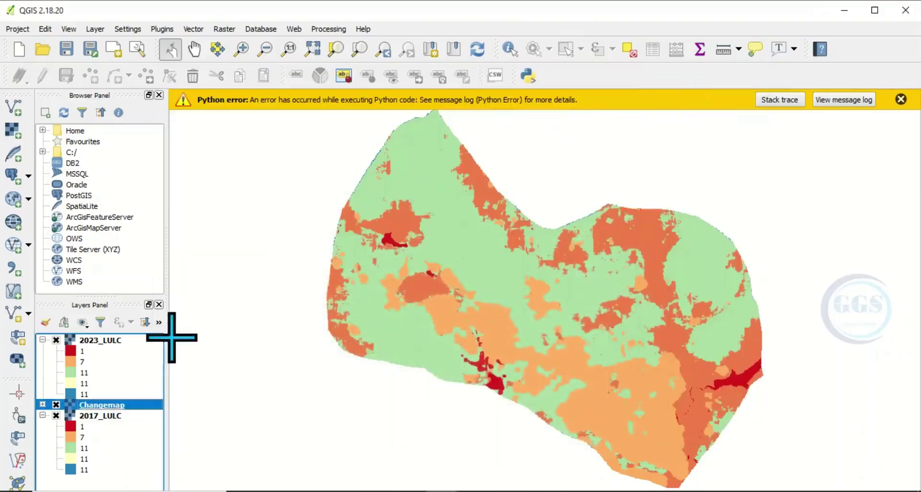
left_click(43, 404)
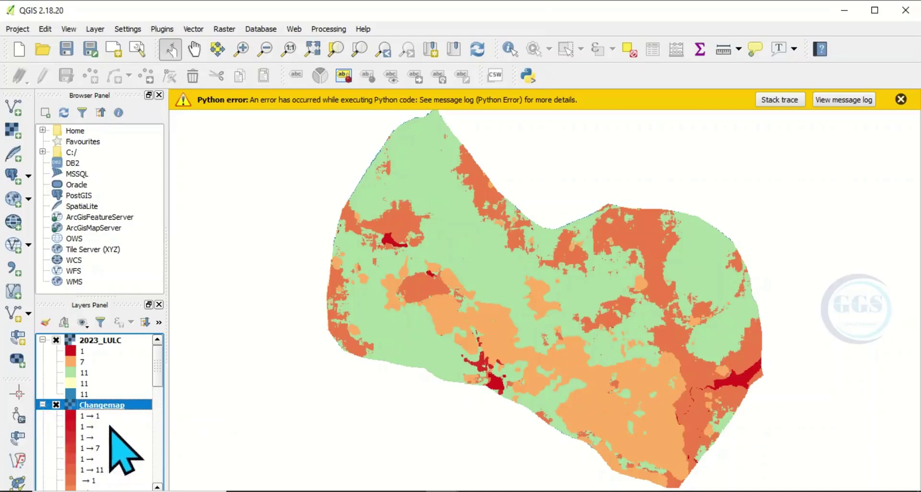
- Hide the 2023_LULC layer to inspect the Changemap layer beneath it, and return to the MOLUSCE window
left_click(56, 340)
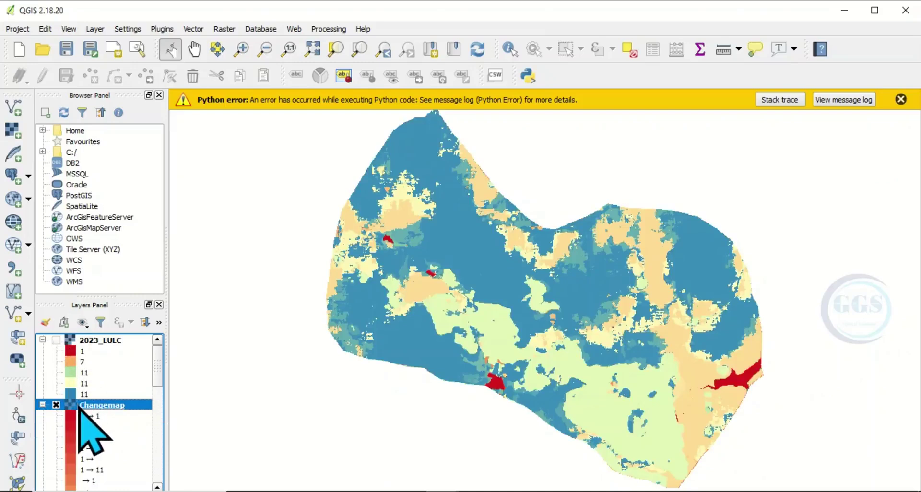
left_click(56, 340)
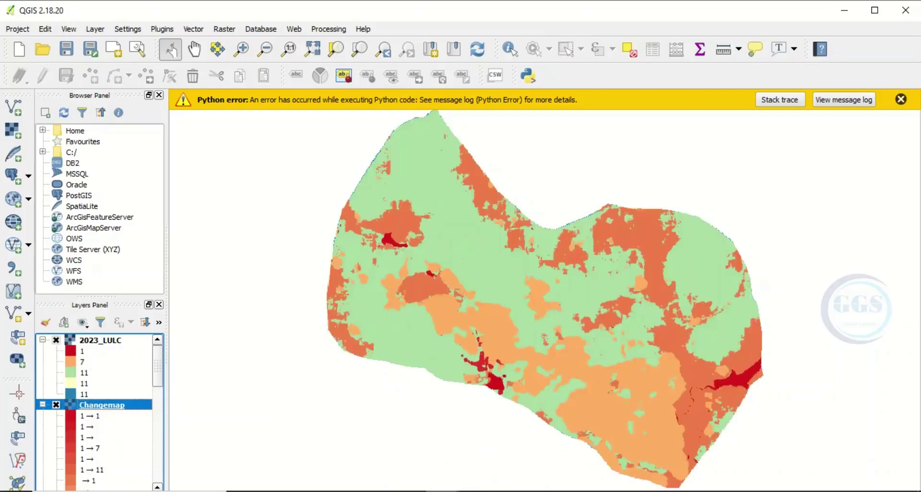
mouse_move(465, 484)
left_click(530, 457)
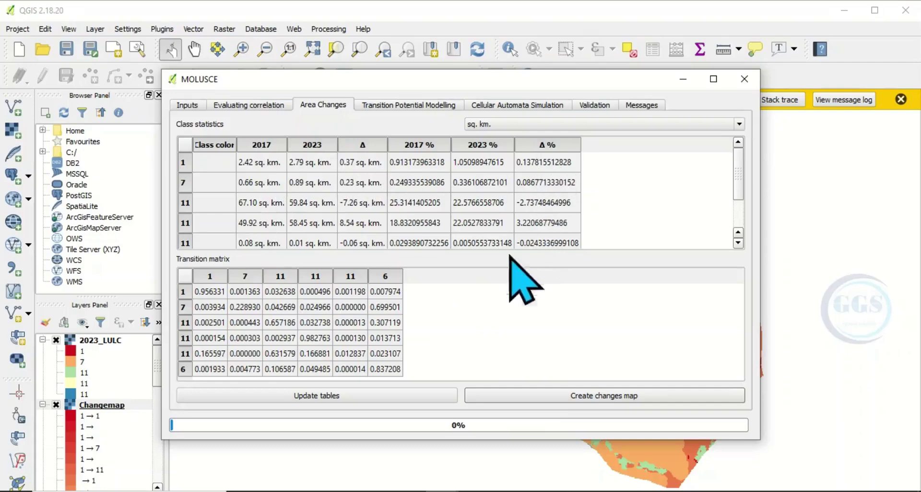
left_click(683, 79)
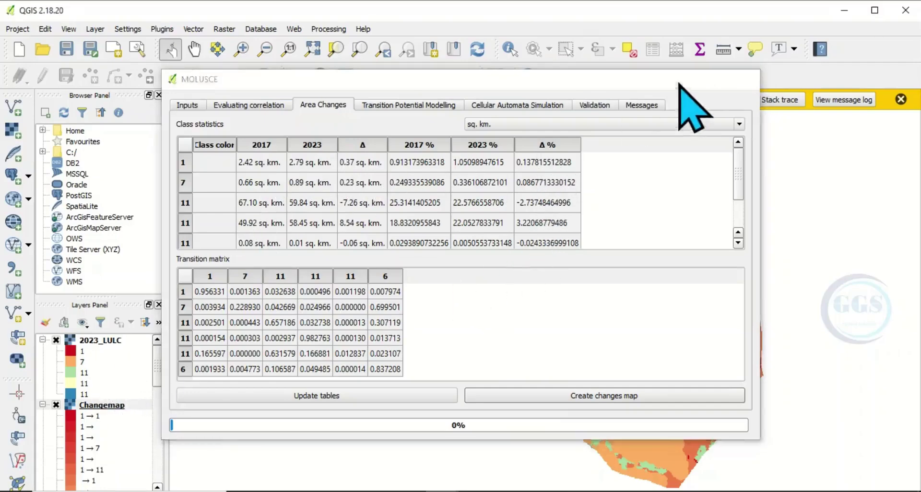
left_click(56, 340)
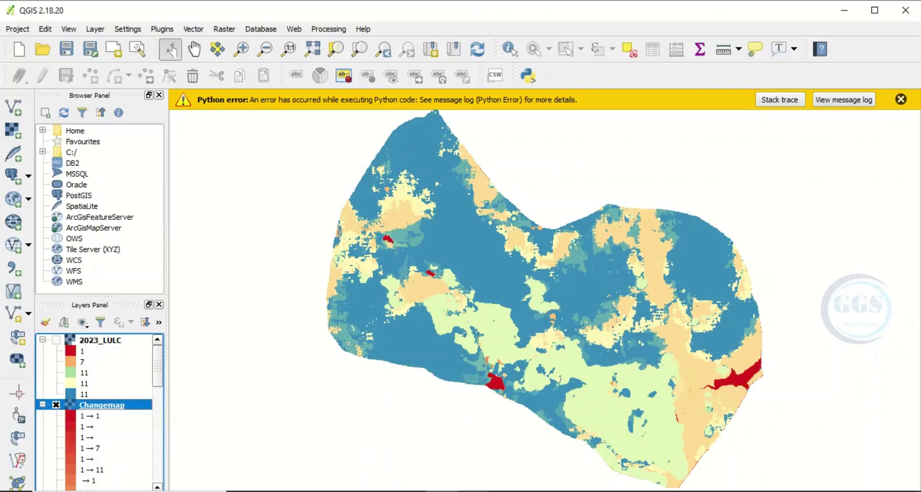
left_click(493, 468)
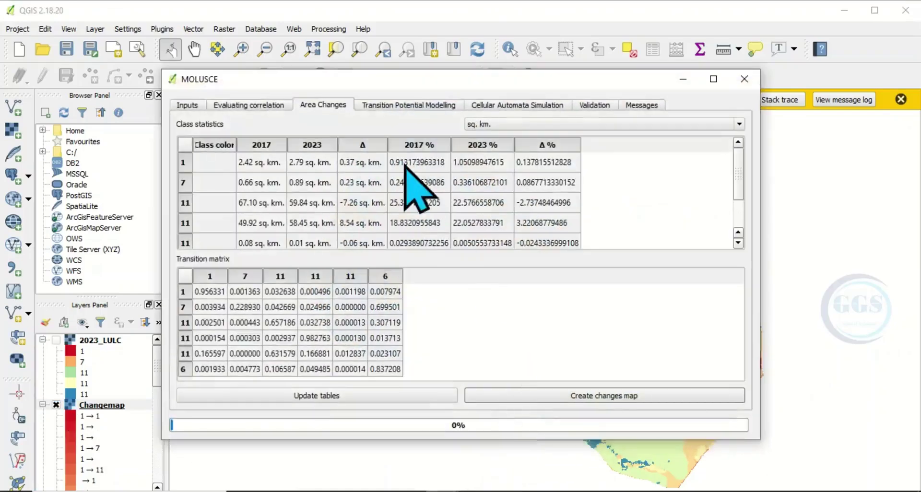
- Train the Artificial Neural Network (Multi-layer Perceptron) transition potential model using Random sample mode
left_click(398, 106)
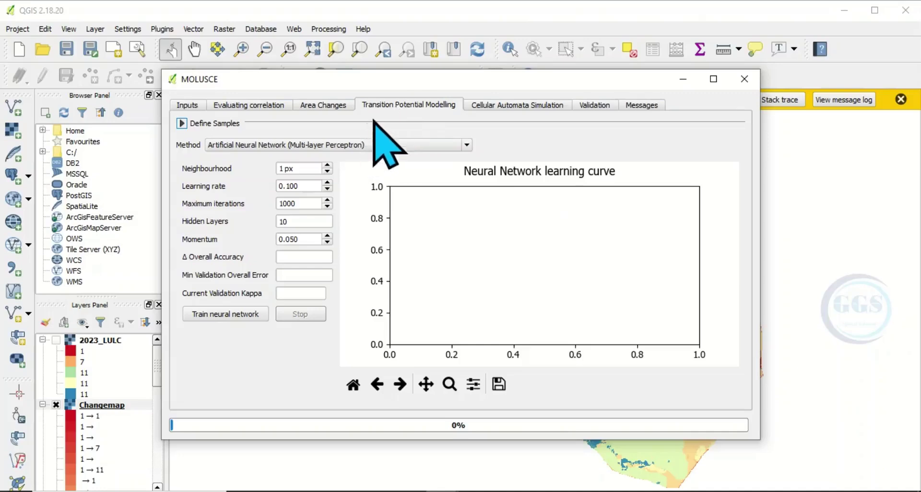
left_click(182, 124)
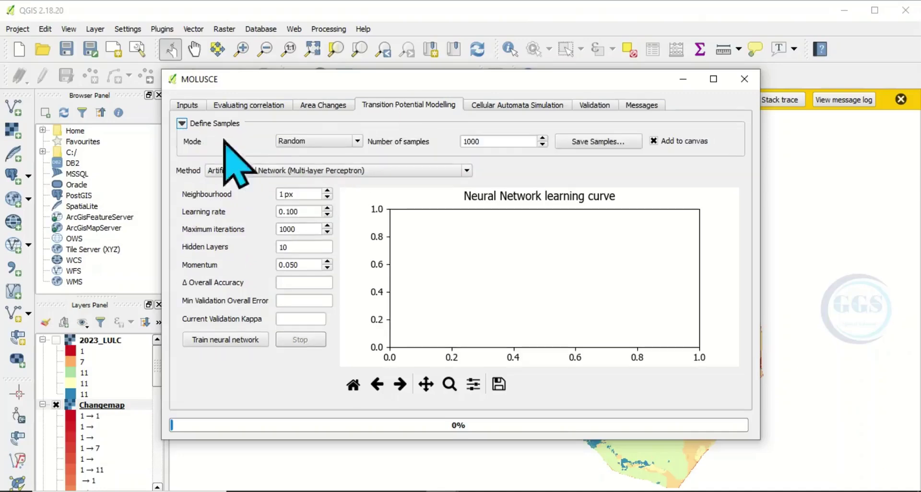
left_click(361, 142)
left_click(294, 156)
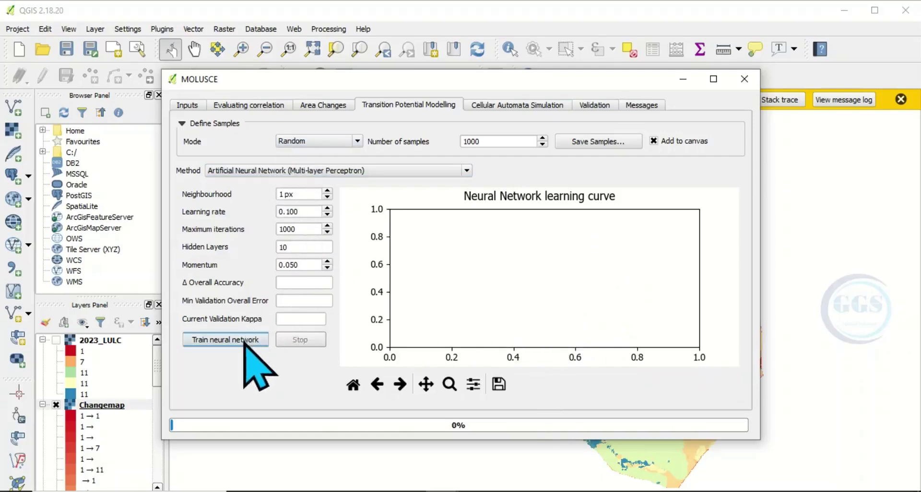
left_click(224, 341)
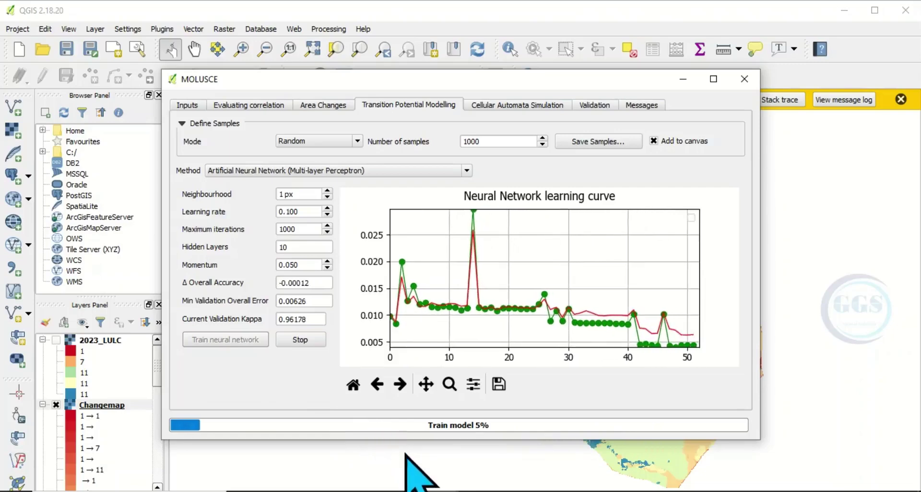
left_click(309, 470)
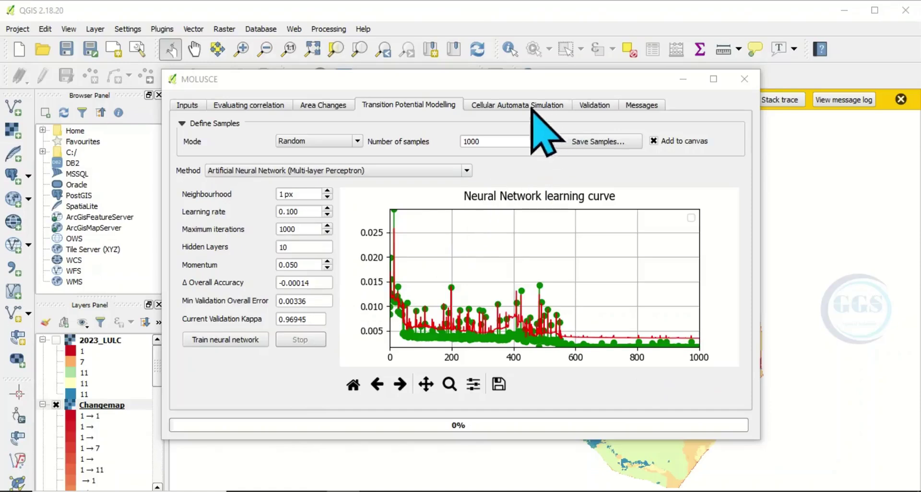
- Turn off the certainty function output and set the cellular automata simulation result file to Prediction 2030 in the LULC1 folder
left_click(507, 106)
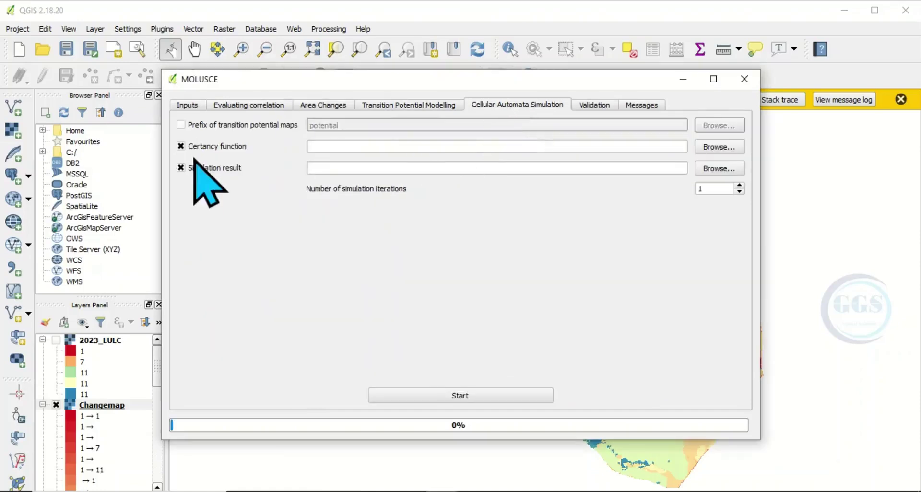
left_click(180, 146)
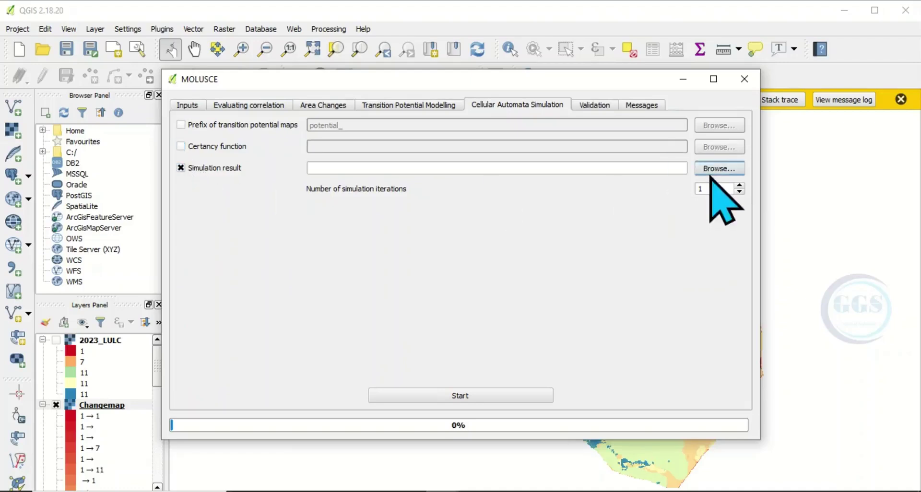
left_click(711, 172)
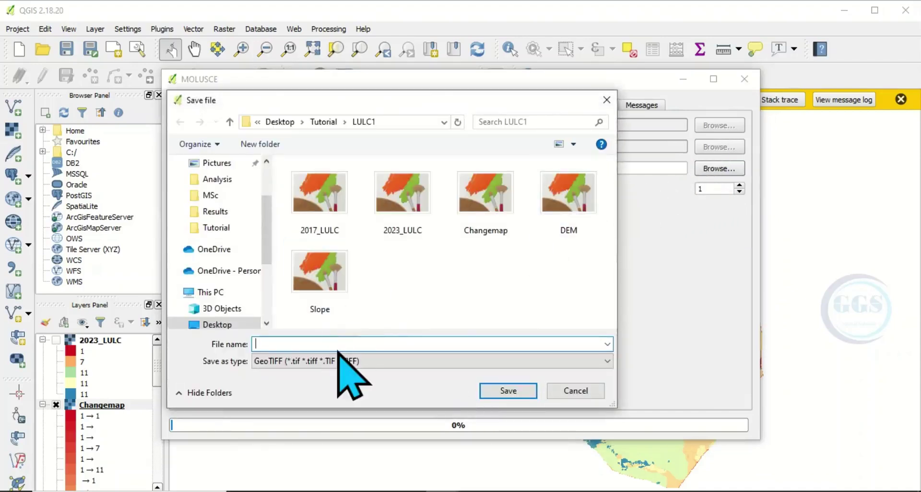
type("Prediction 2030")
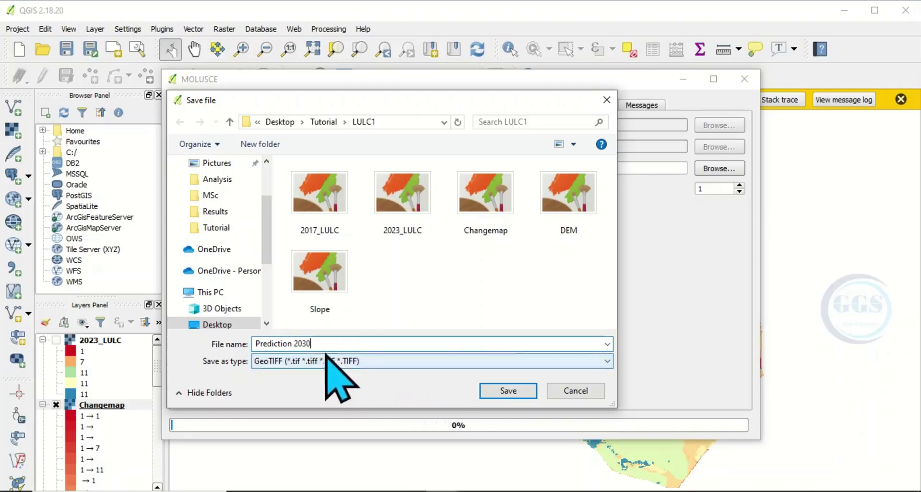
left_click(509, 391)
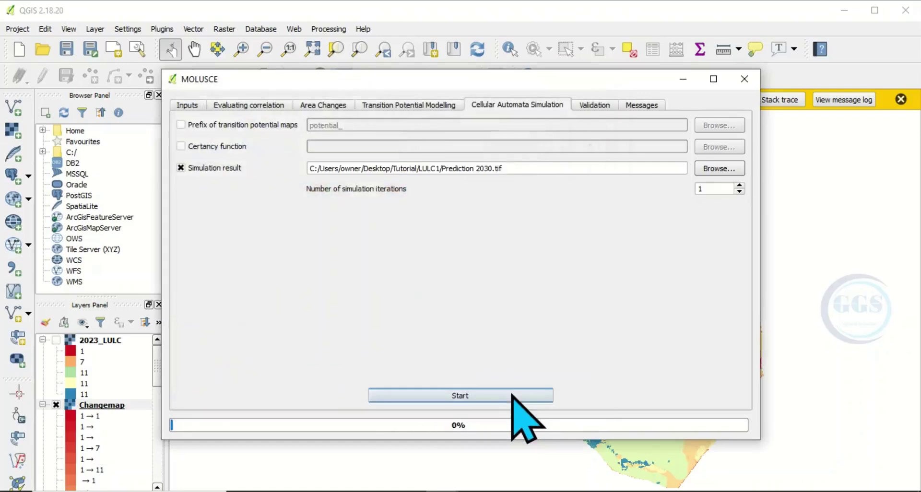
- Run the cellular automata simulation that produces the Prediction 2030 map, and look over the validation settings
left_click(459, 396)
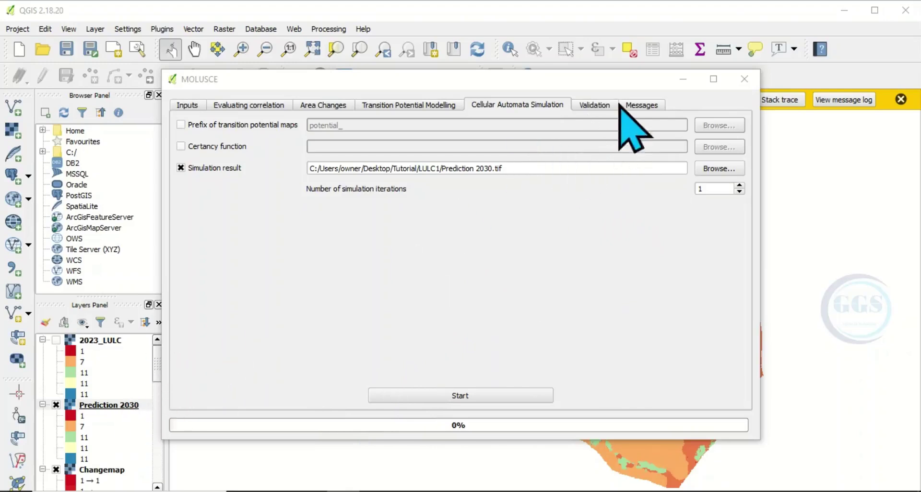
left_click(592, 106)
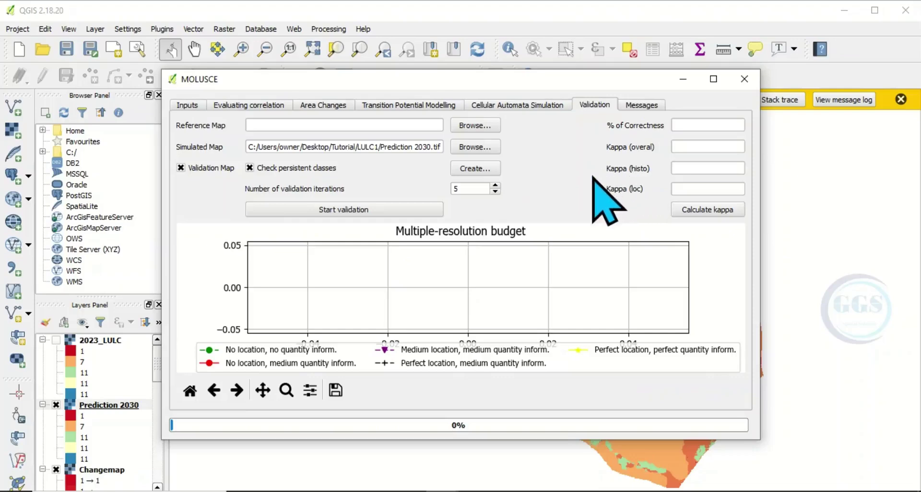
left_click(527, 107)
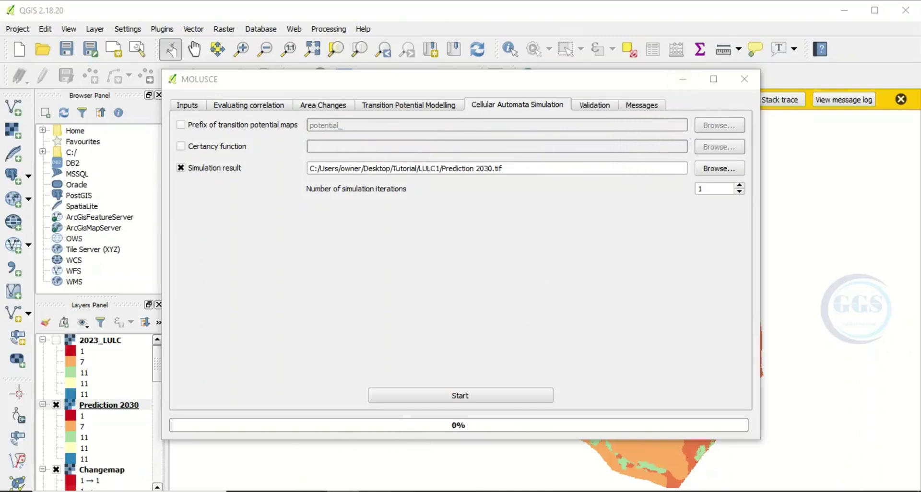
- Switch to ArcMap and add Prediction 2030.tif and Changemap.tif from the LULC1 folder to the map
mouse_move(373, 489)
left_click(354, 457)
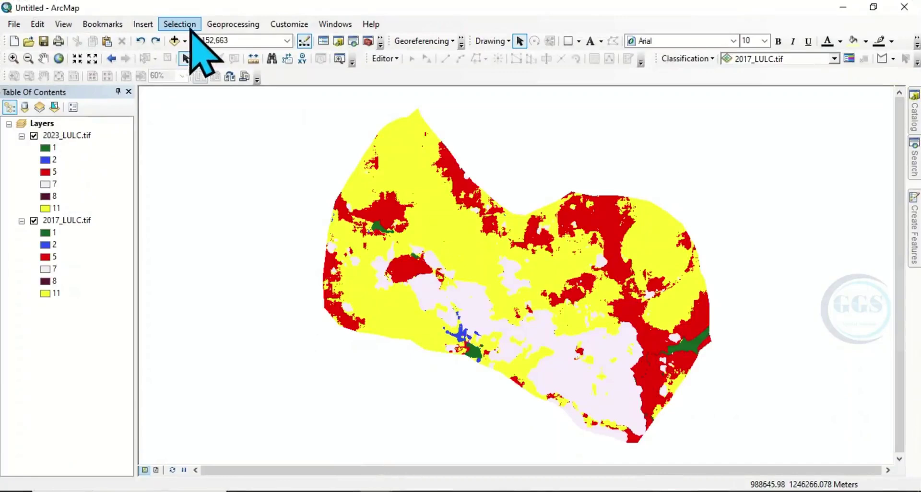
left_click(174, 42)
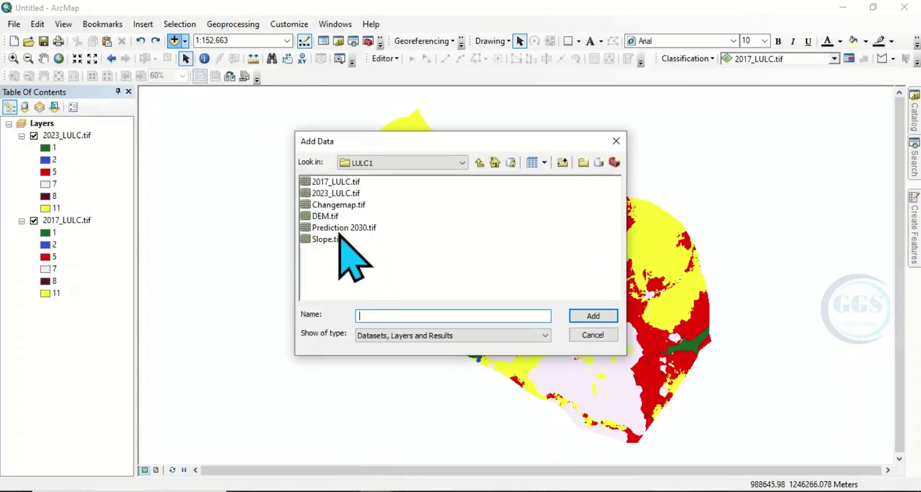
left_click(338, 232)
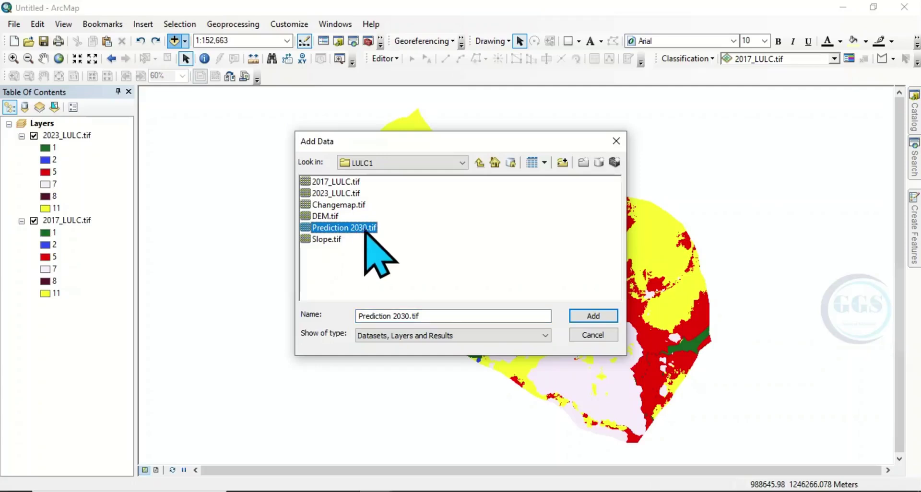
left_click(346, 205, "ctrl")
left_click(590, 316)
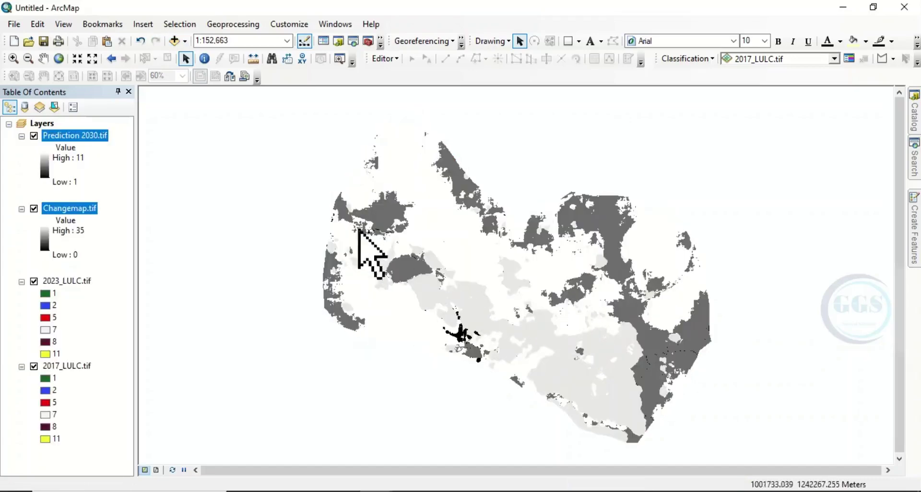
- Change the Prediction 2030.tif layer's symbology from stretched to unique values
left_click(86, 145)
left_click(85, 137)
right_click(85, 137)
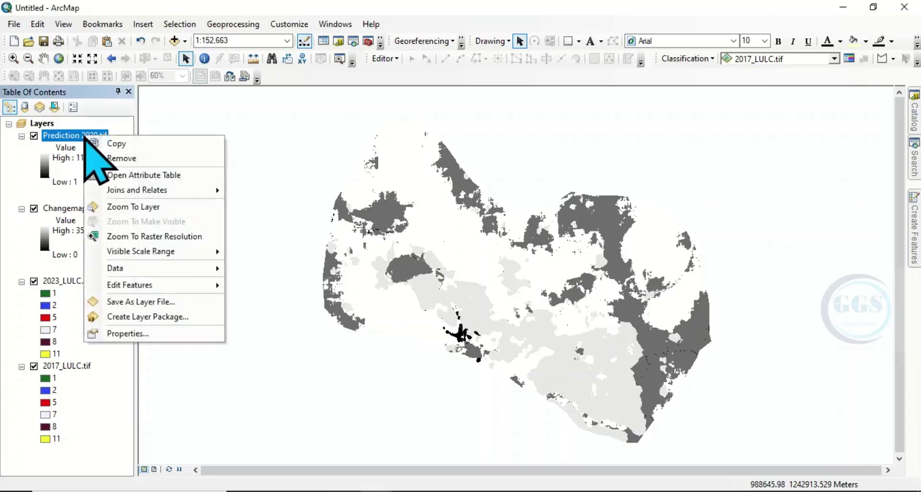
left_click(129, 334)
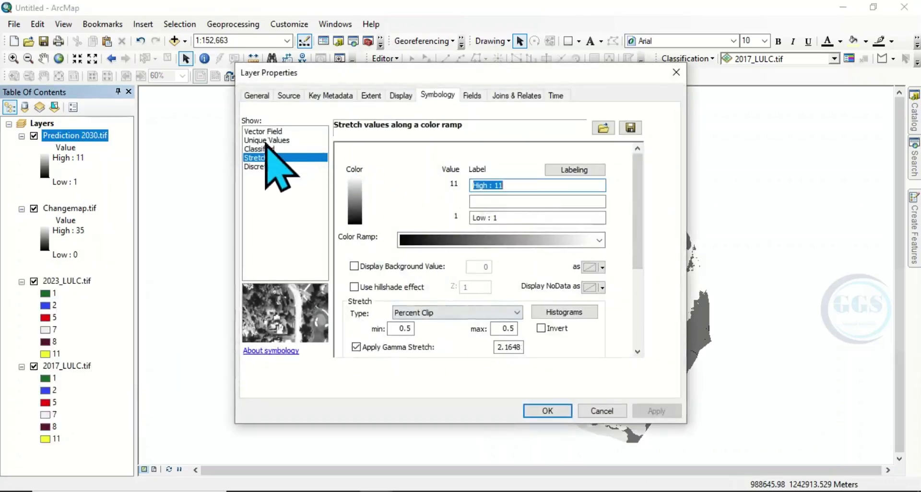
left_click(265, 140)
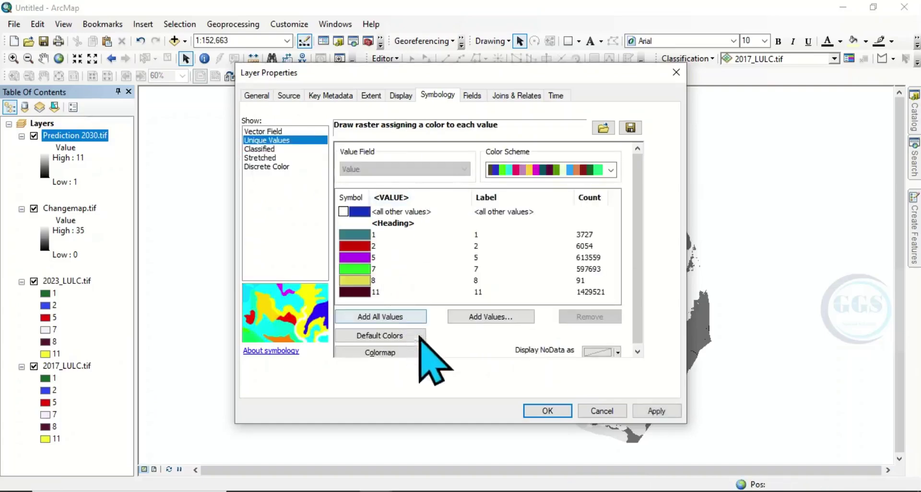
left_click(547, 411)
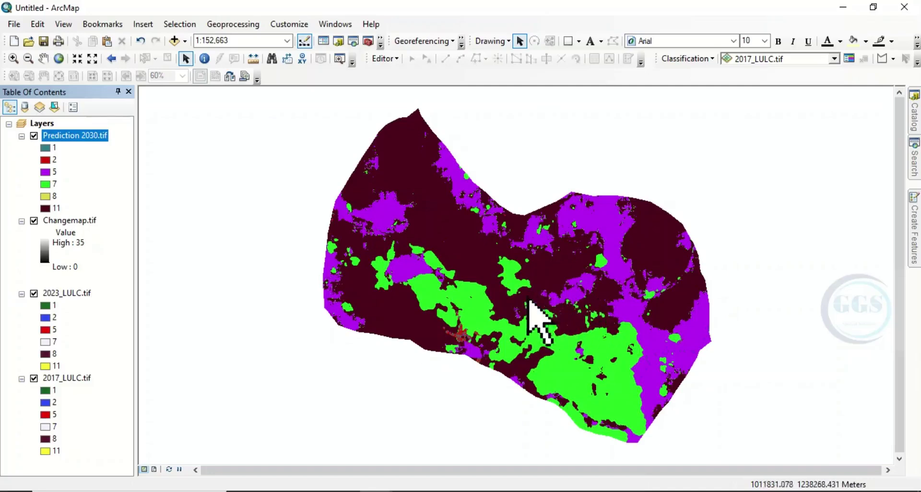
- Hide the Changemap.tif layer and toggle Prediction 2030.tif off and on to compare it with 2023_LULC.tif
left_click(33, 221)
left_click(34, 135)
left_click(33, 136)
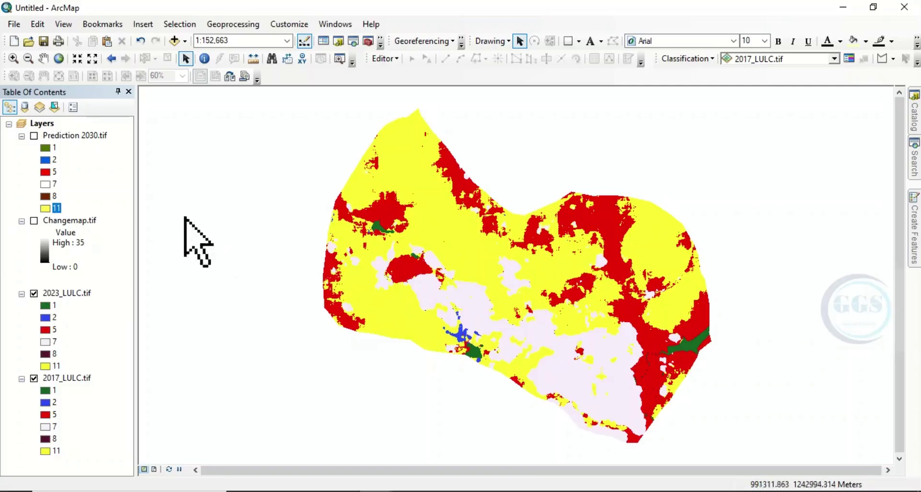
left_click(33, 136)
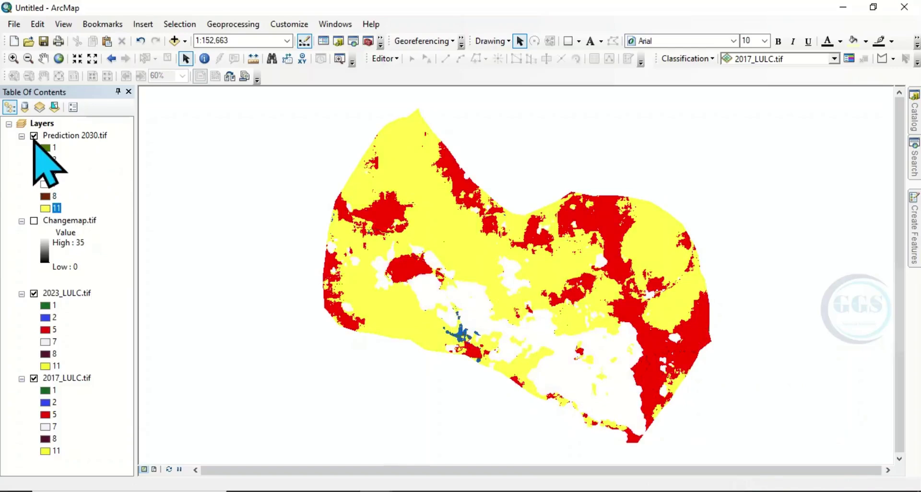
left_click(34, 136)
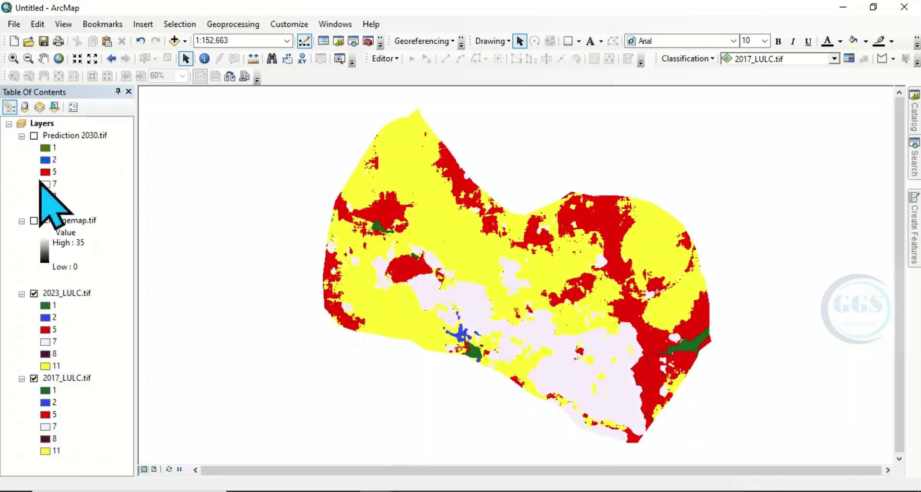